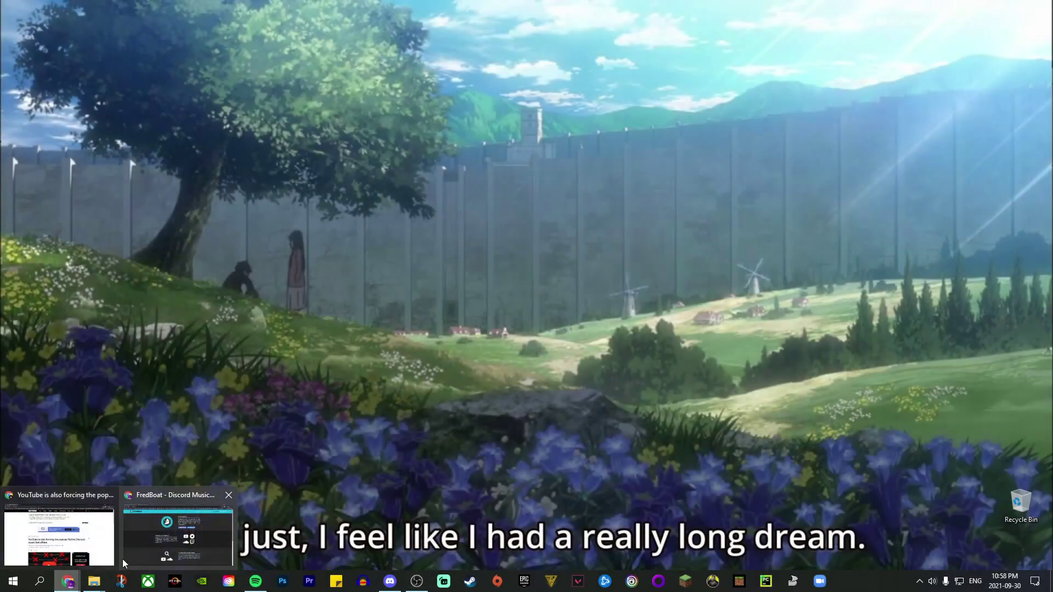
Step: Open The Verge article about YouTube forcing the Rythm bot offline and examine its headline and shutdown date
{"action": "left_click", "coordinate": [61, 542]}
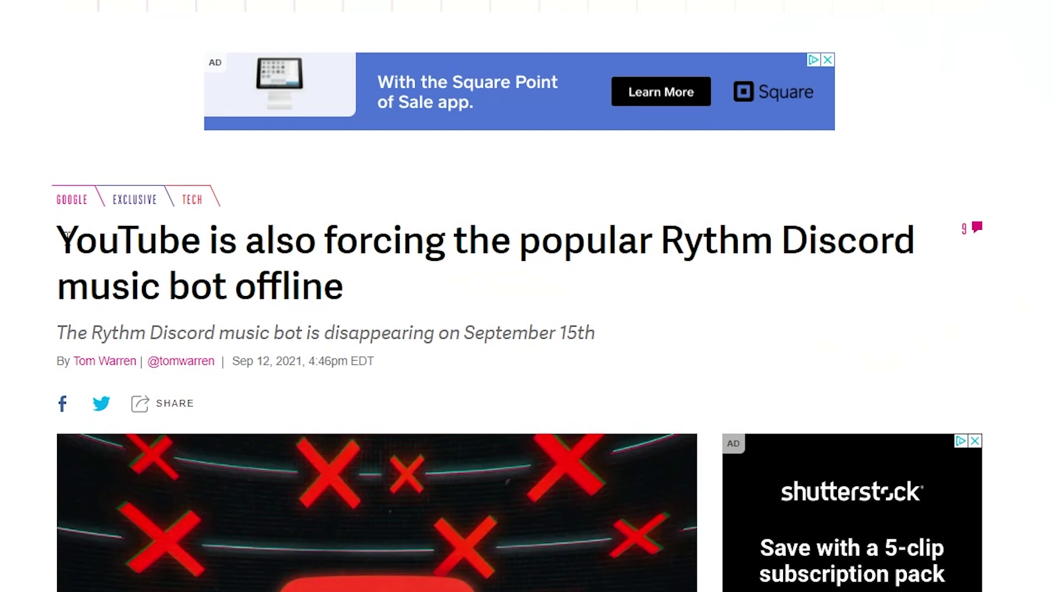
{"action": "left_click_drag", "start_coordinate": [65, 236], "coordinate": [344, 286]}
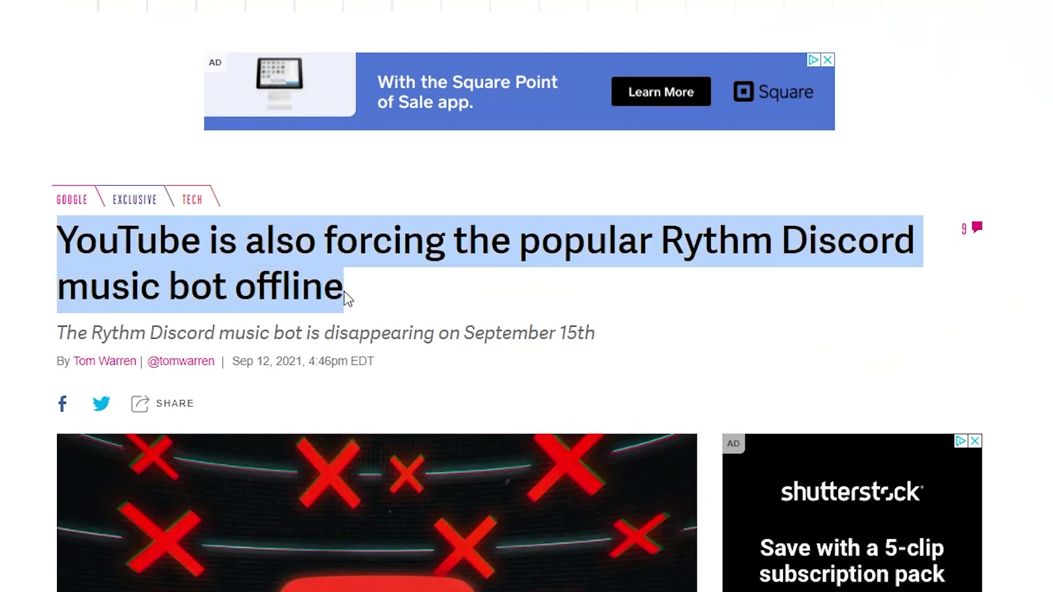
{"action": "left_click_drag", "start_coordinate": [475, 332], "coordinate": [639, 344]}
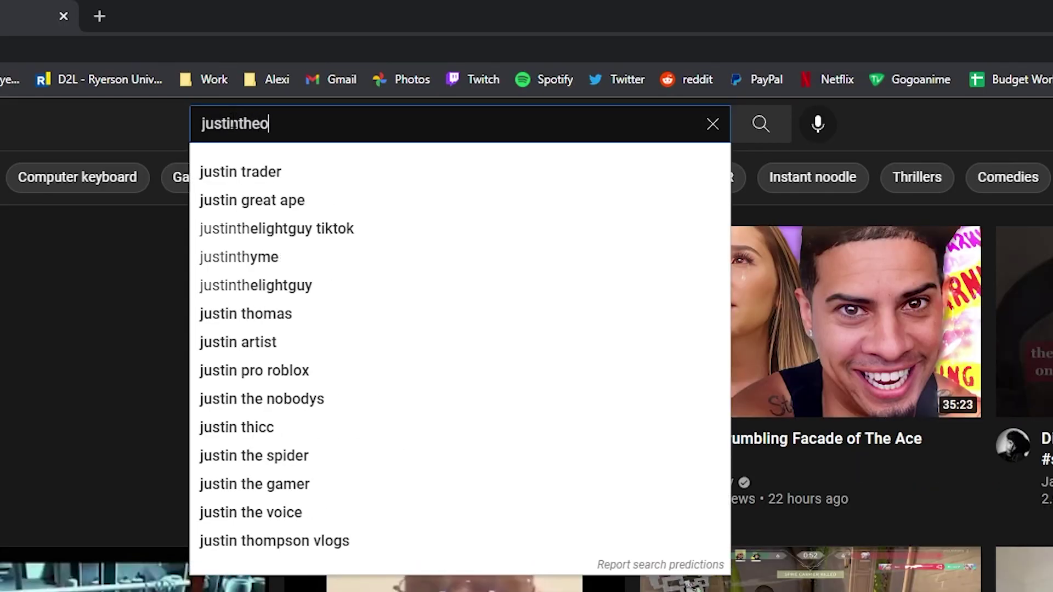
Step: Search YouTube for the creator's channel name
{"action": "type", "text": "rythm,"}
{"action": "key", "text": "Return"}
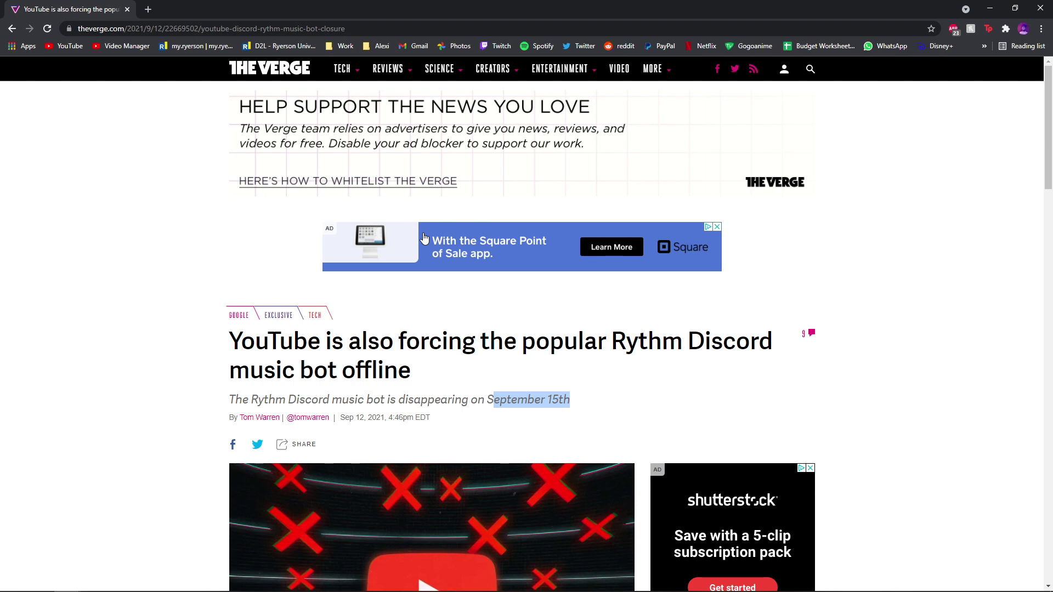
{"action": "left_click_drag", "start_coordinate": [430, 381], "coordinate": [230, 345]}
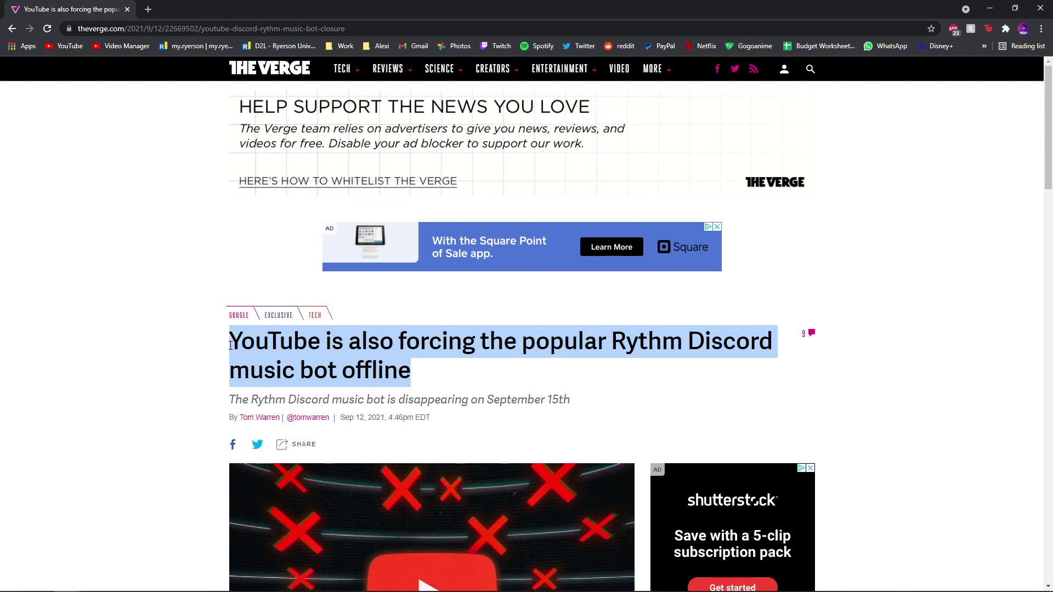
{"action": "left_click_drag", "start_coordinate": [426, 382], "coordinate": [228, 346]}
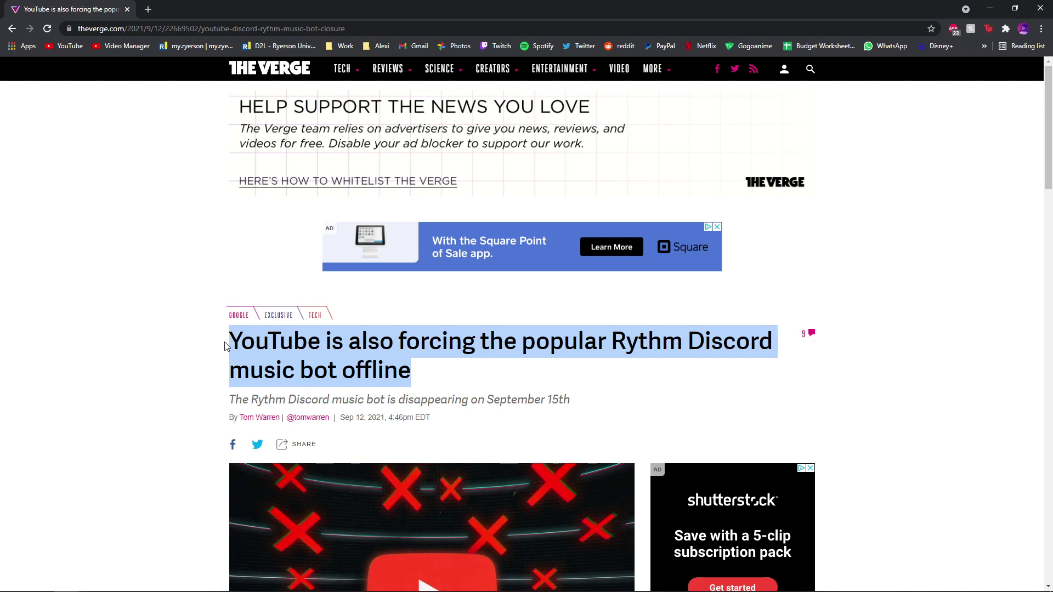
{"action": "left_click", "coordinate": [427, 375]}
{"action": "left_click_drag", "start_coordinate": [446, 379], "coordinate": [217, 345]}
{"action": "left_click", "coordinate": [416, 377]}
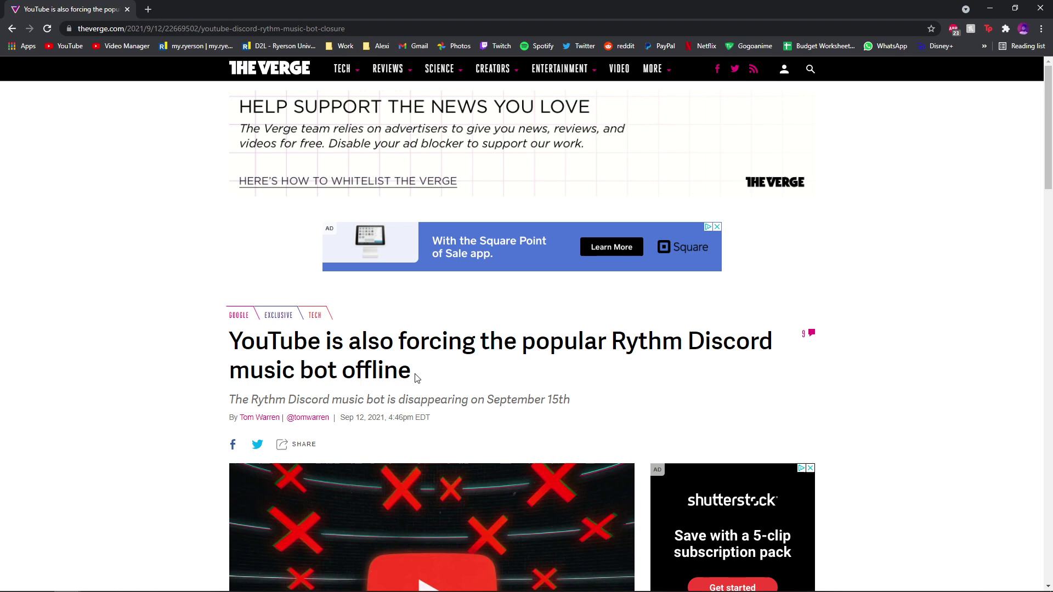
{"action": "mouse_move", "coordinate": [416, 377]}
{"action": "left_mouse_down"}
{"action": "mouse_move", "coordinate": [212, 341]}
{"action": "mouse_move", "coordinate": [468, 371]}
{"action": "mouse_move", "coordinate": [432, 371]}
{"action": "left_mouse_up"}
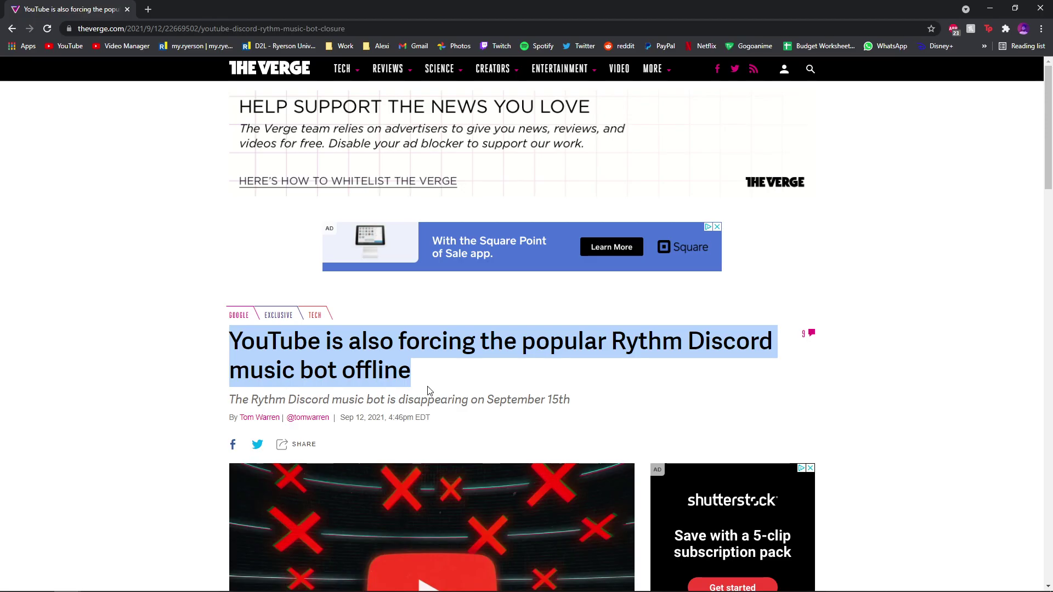
{"action": "left_click", "coordinate": [430, 381]}
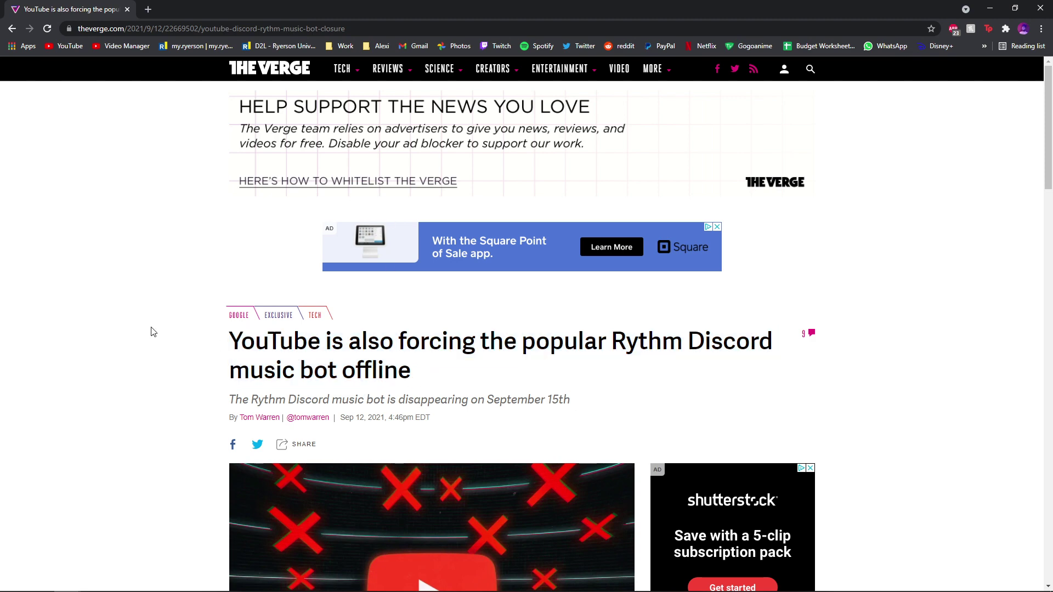
{"action": "left_click_drag", "start_coordinate": [436, 380], "coordinate": [225, 351]}
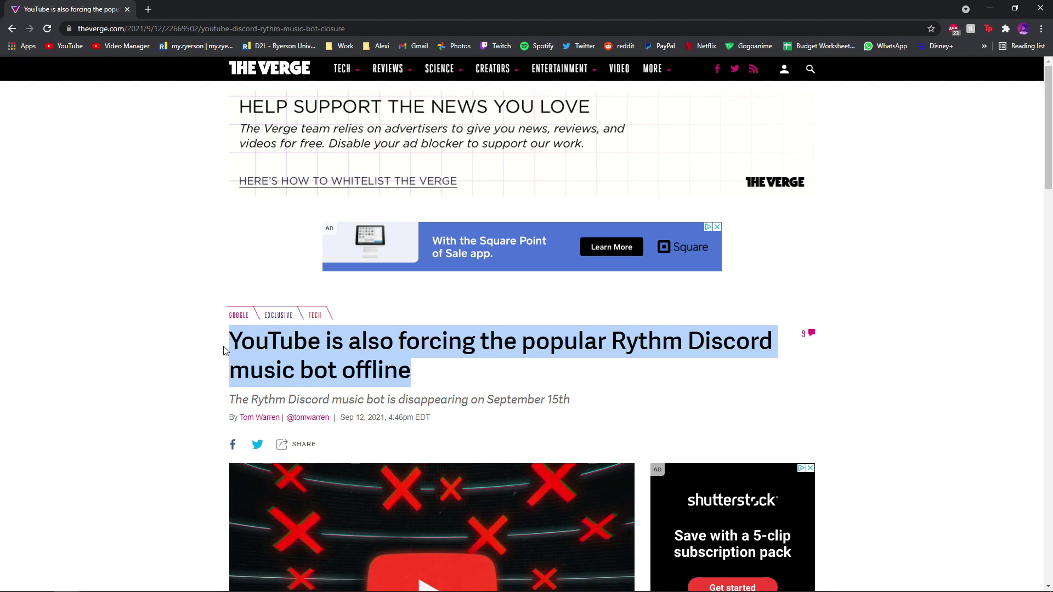
{"action": "left_click", "coordinate": [442, 380]}
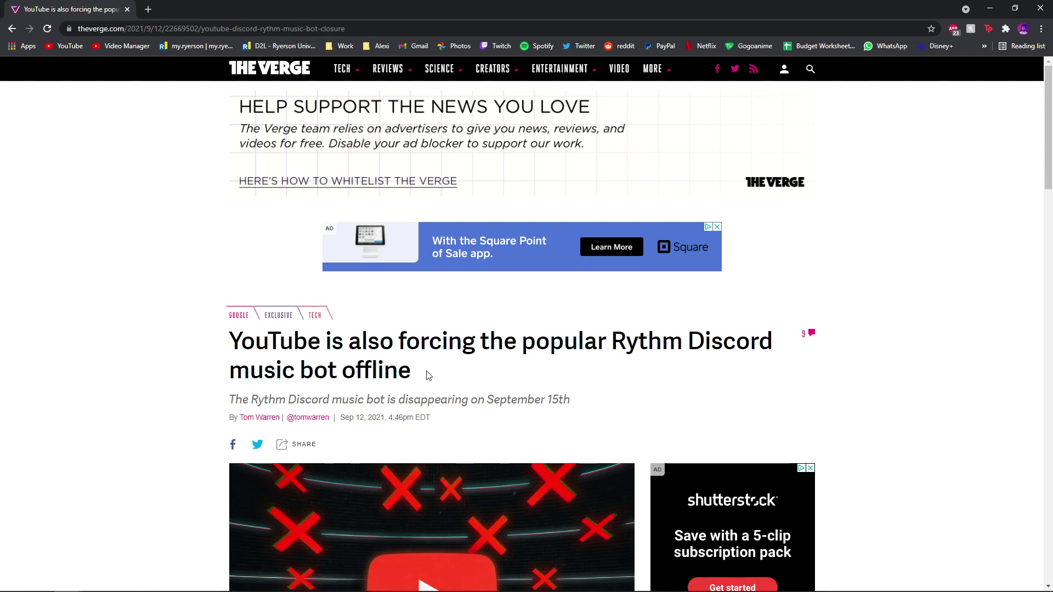
{"action": "left_click_drag", "start_coordinate": [429, 376], "coordinate": [197, 345]}
{"action": "left_click", "coordinate": [433, 371]}
{"action": "left_click_drag", "start_coordinate": [434, 371], "coordinate": [219, 350]}
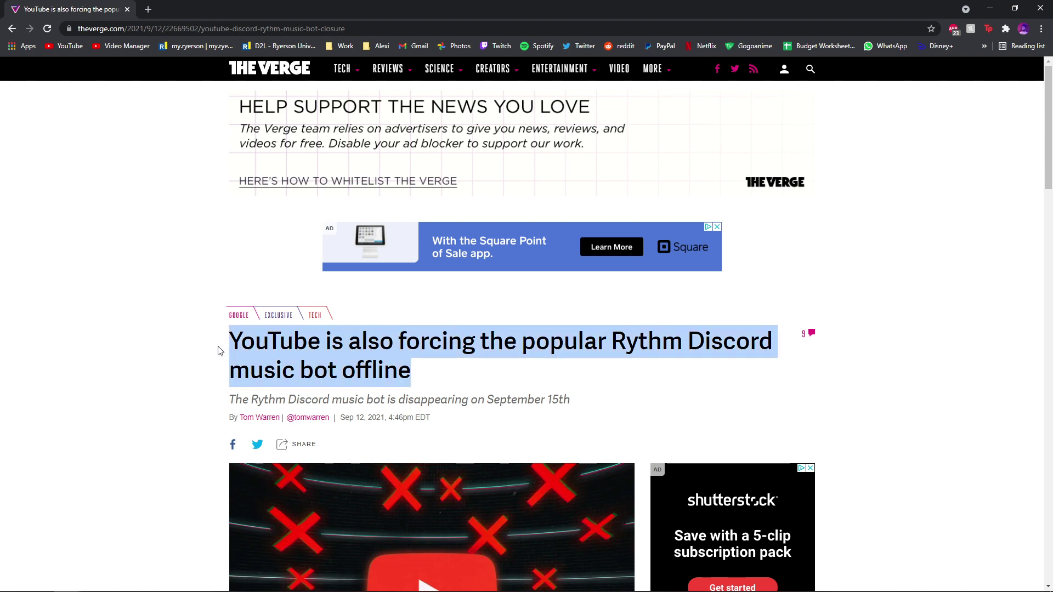
{"action": "left_click", "coordinate": [394, 364]}
{"action": "left_click_drag", "start_coordinate": [463, 378], "coordinate": [227, 350]}
{"action": "left_click", "coordinate": [413, 368]}
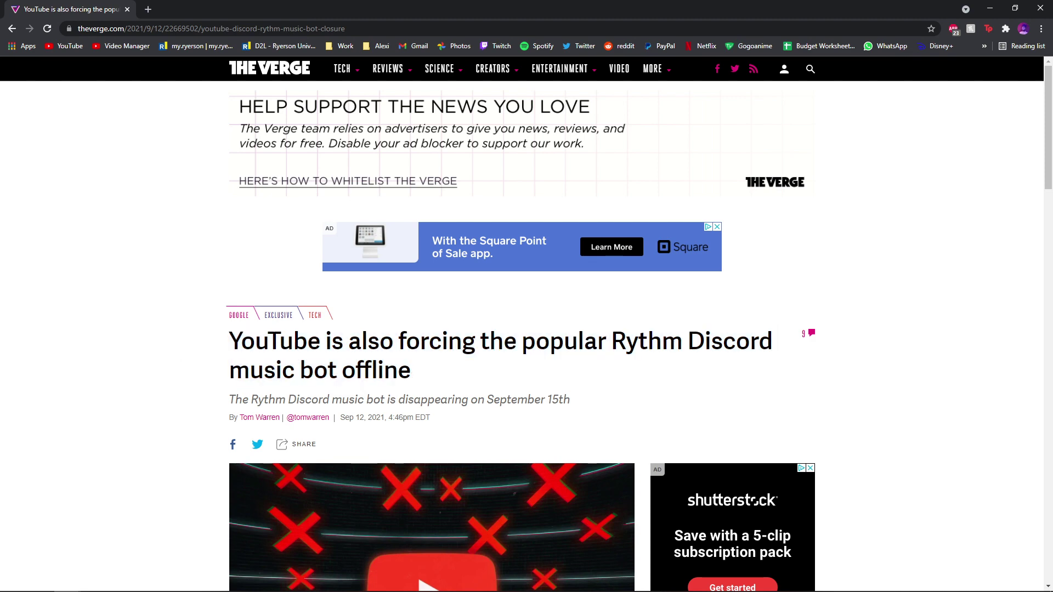
Step: Add the FredBoat music bot from fredboat.com to the Discord server "tutorial server" and authorize its access
{"action": "left_click_drag", "start_coordinate": [0, 9], "coordinate": [197, 9]}
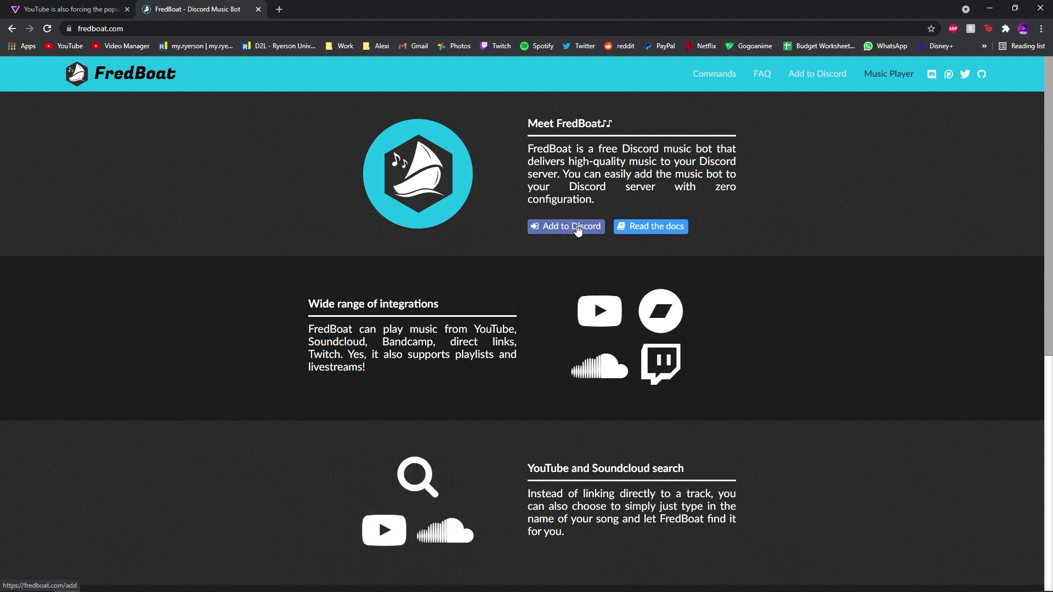
{"action": "left_click", "coordinate": [101, 29]}
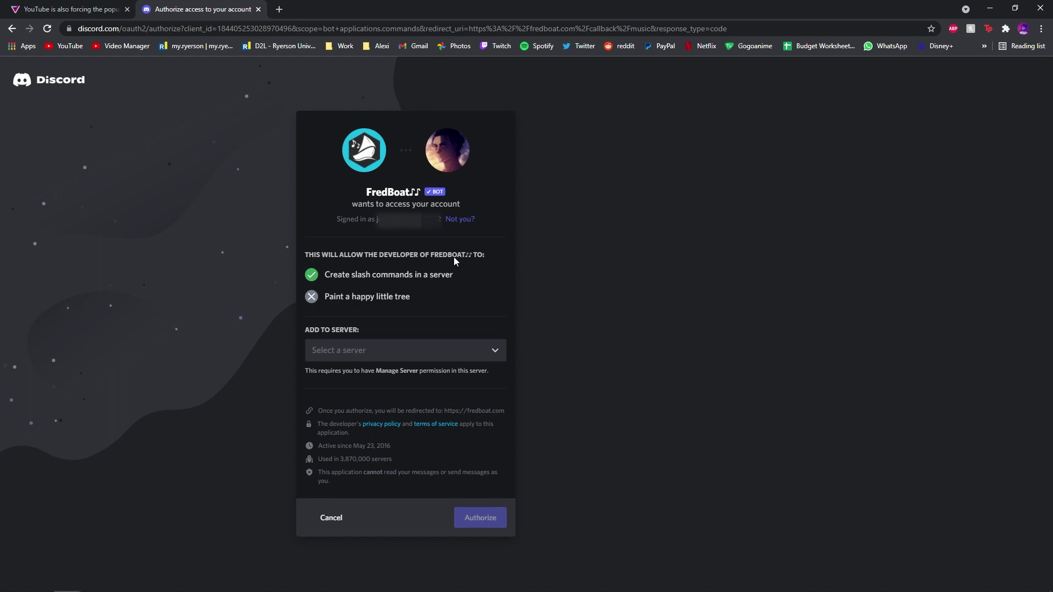
{"action": "left_click", "coordinate": [418, 357]}
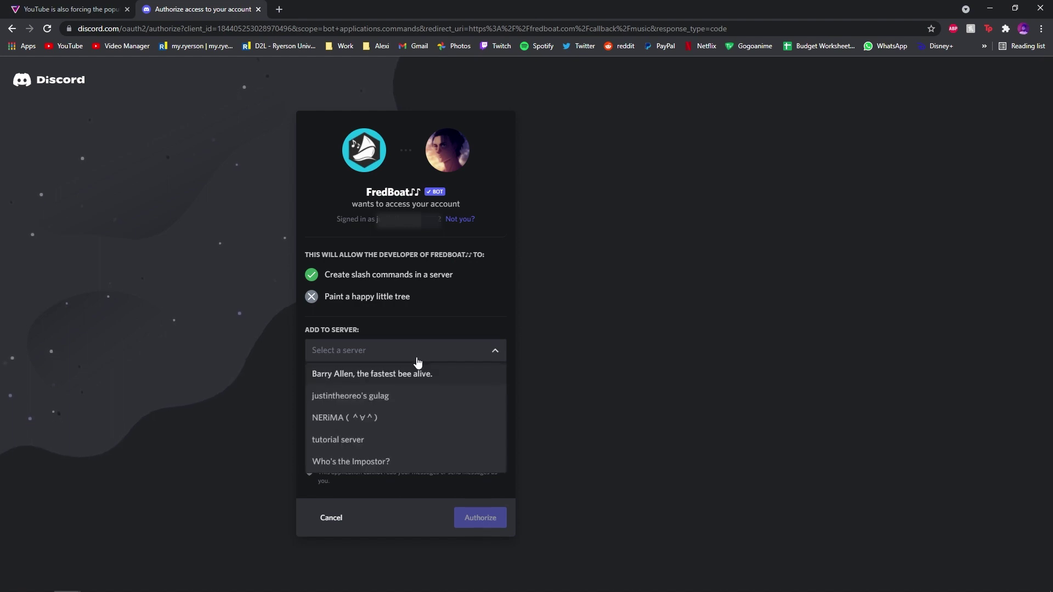
{"action": "left_click", "coordinate": [380, 442]}
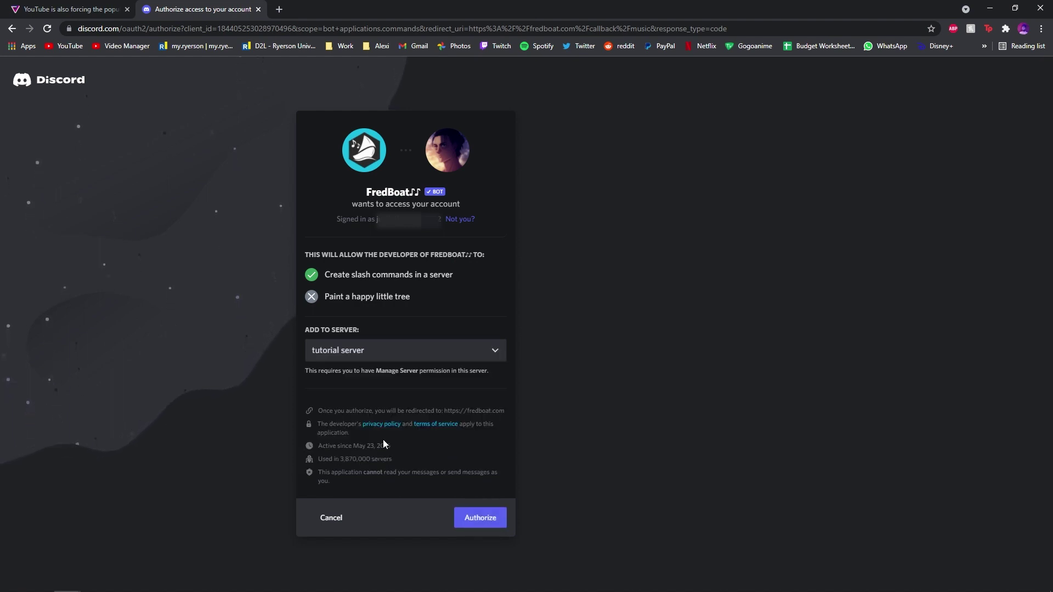
{"action": "left_click", "coordinate": [469, 517]}
{"action": "left_click", "coordinate": [325, 409]}
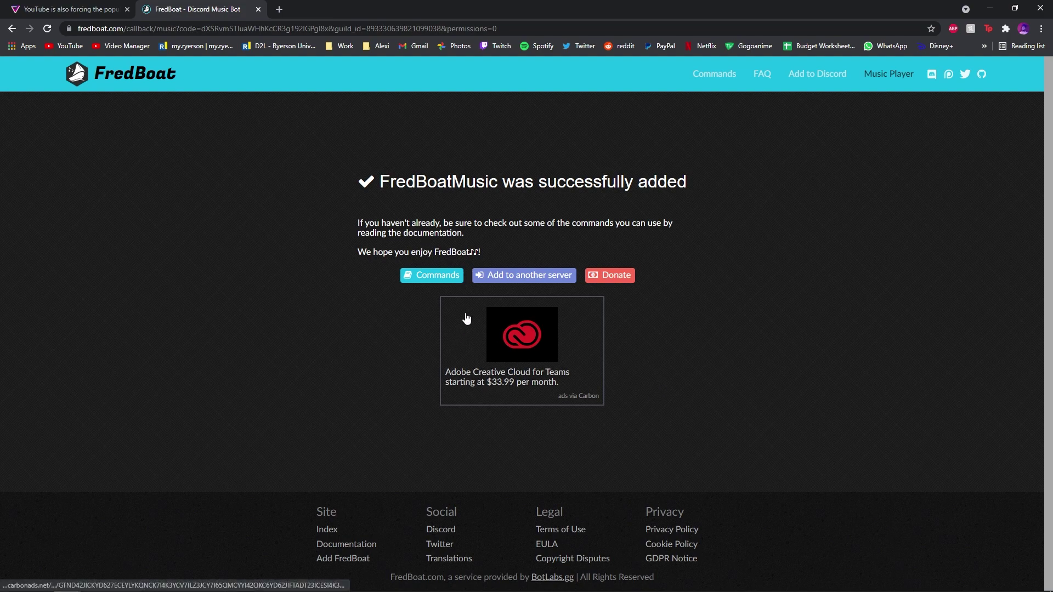
Step: Switch to Discord and open the role settings of the tutorial server
{"action": "left_click", "coordinate": [392, 582]}
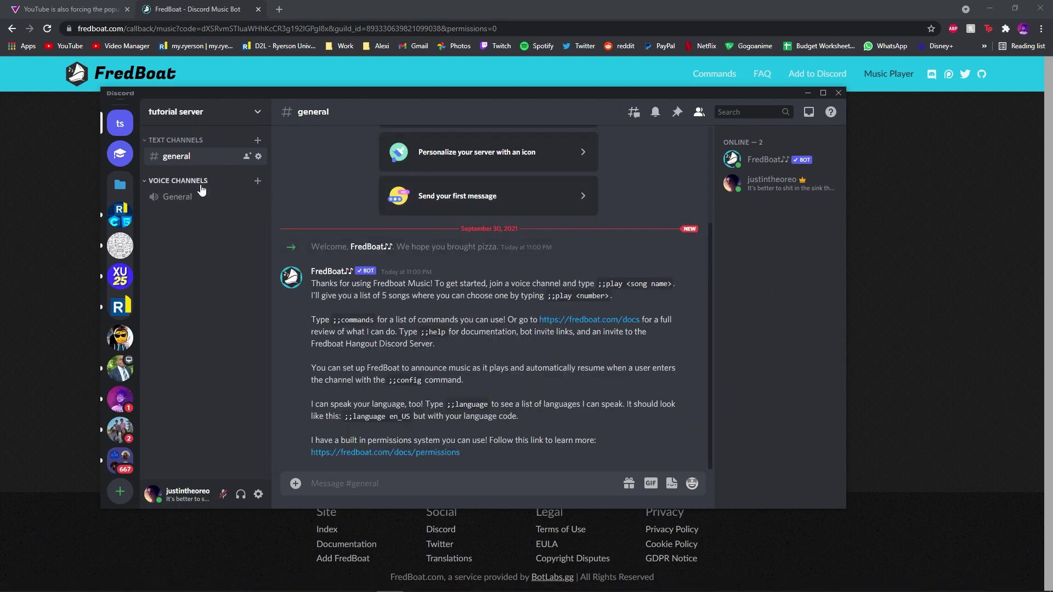
{"action": "left_click", "coordinate": [222, 119]}
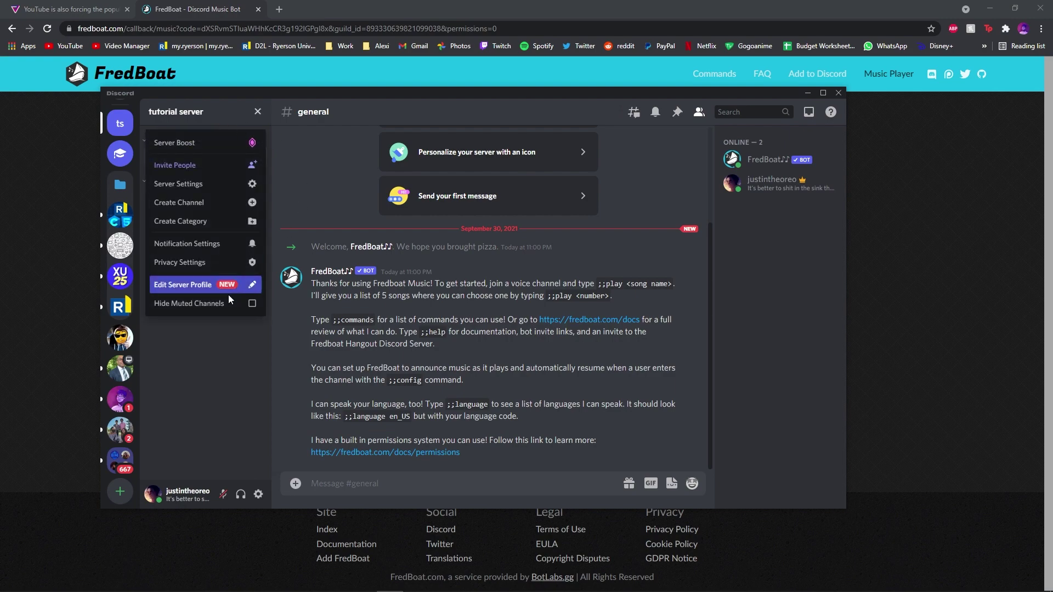
{"action": "left_click", "coordinate": [192, 183]}
{"action": "left_click", "coordinate": [252, 170]}
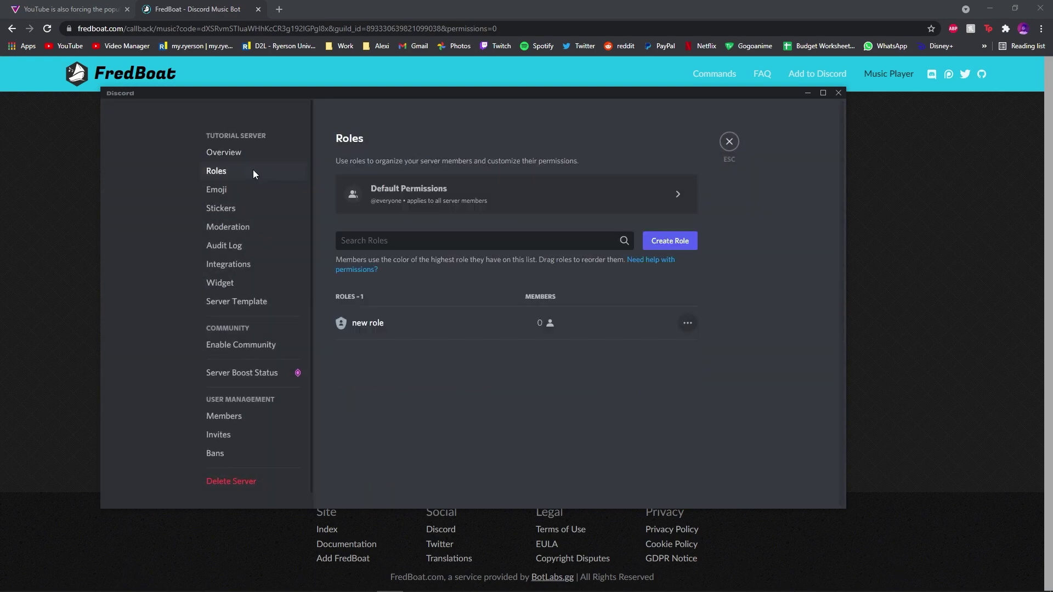
Step: Create a new server role named "Bots" with the dark purple role color
{"action": "left_click", "coordinate": [656, 240]}
{"action": "left_click_drag", "start_coordinate": [542, 216], "coordinate": [278, 227]}
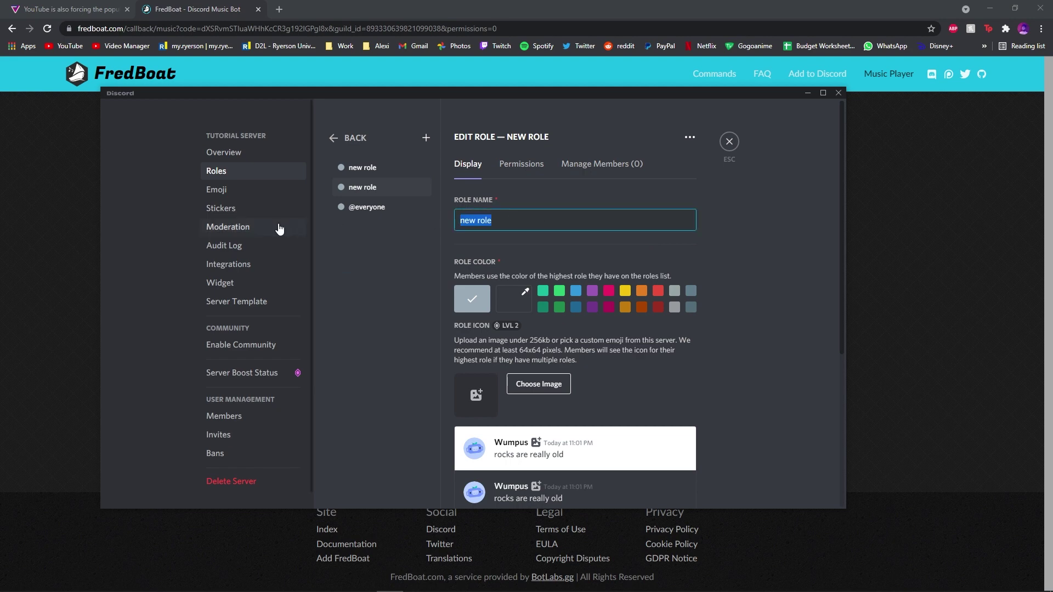
{"action": "type", "text": "Bots"}
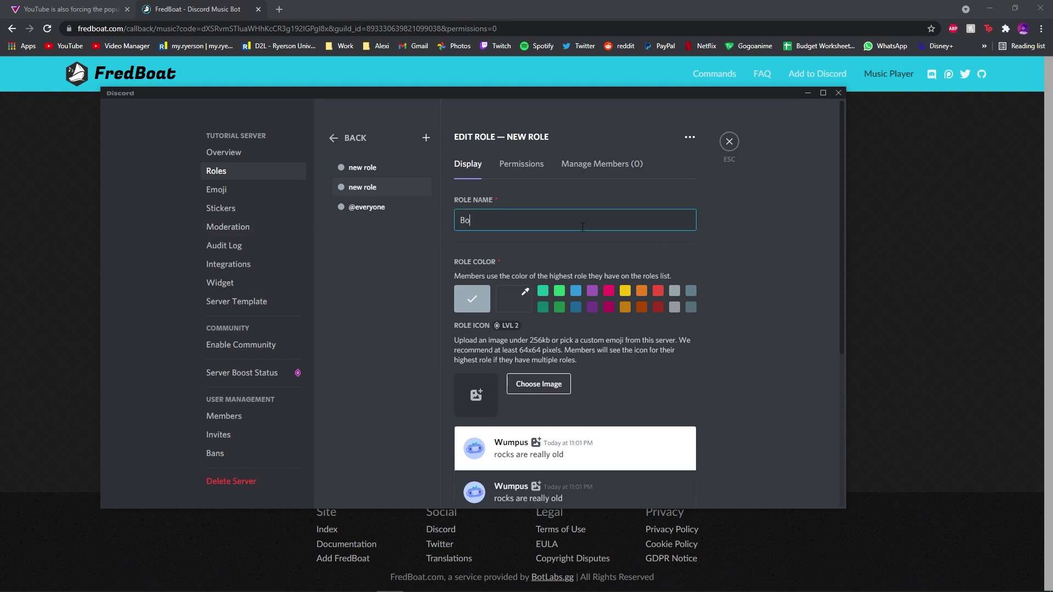
{"action": "left_click", "coordinate": [592, 307]}
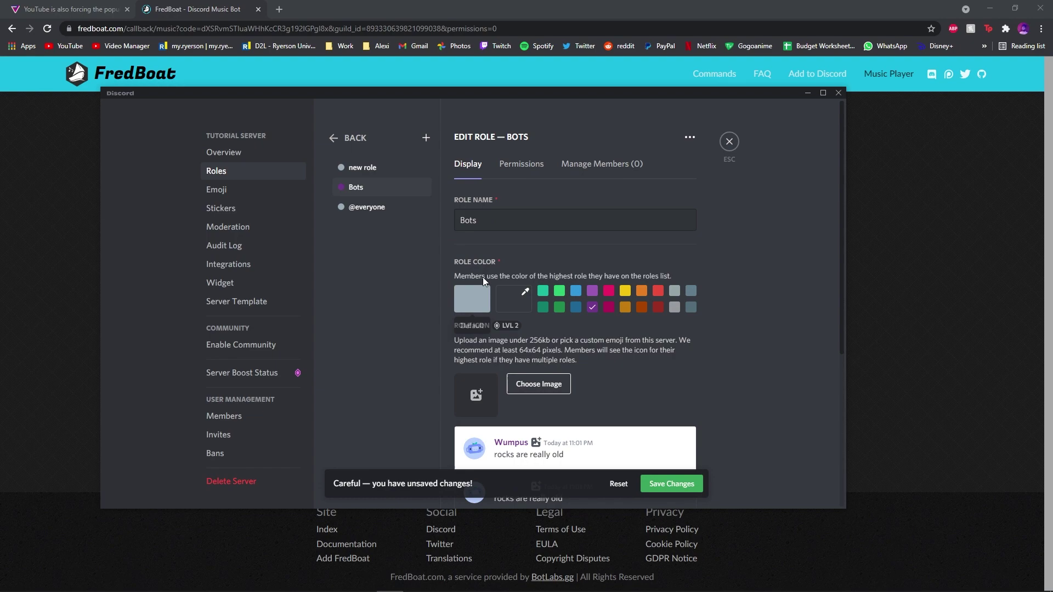
Step: Grant the Bots role the Administrator permission, save the changes and leave the server settings
{"action": "scroll", "coordinate": [630, 318], "scroll_direction": "down", "scroll_amount": 4}
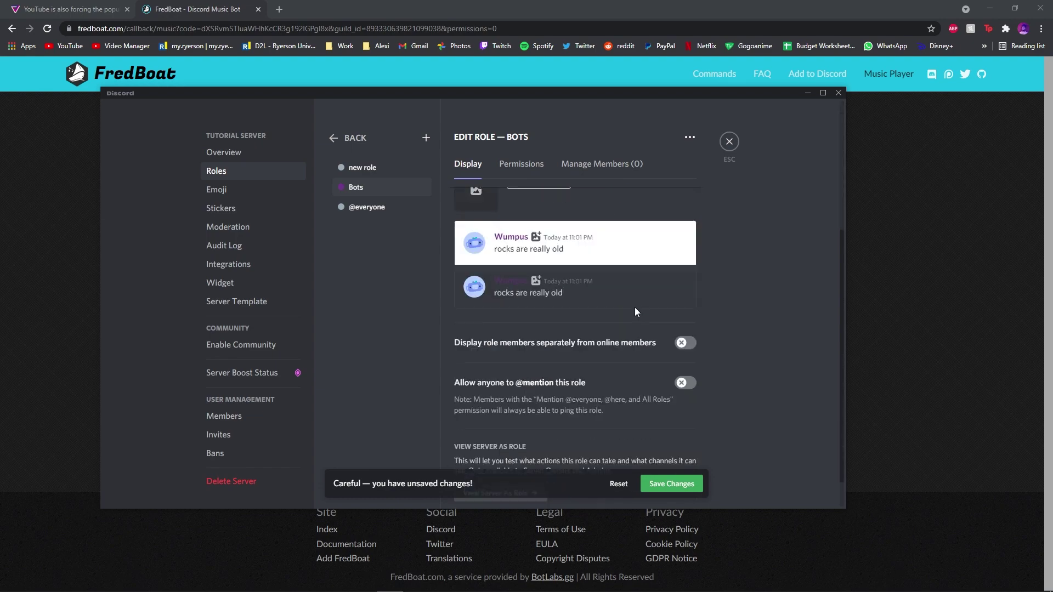
{"action": "left_click", "coordinate": [501, 164]}
{"action": "scroll", "coordinate": [574, 340], "scroll_direction": "down", "scroll_amount": 15}
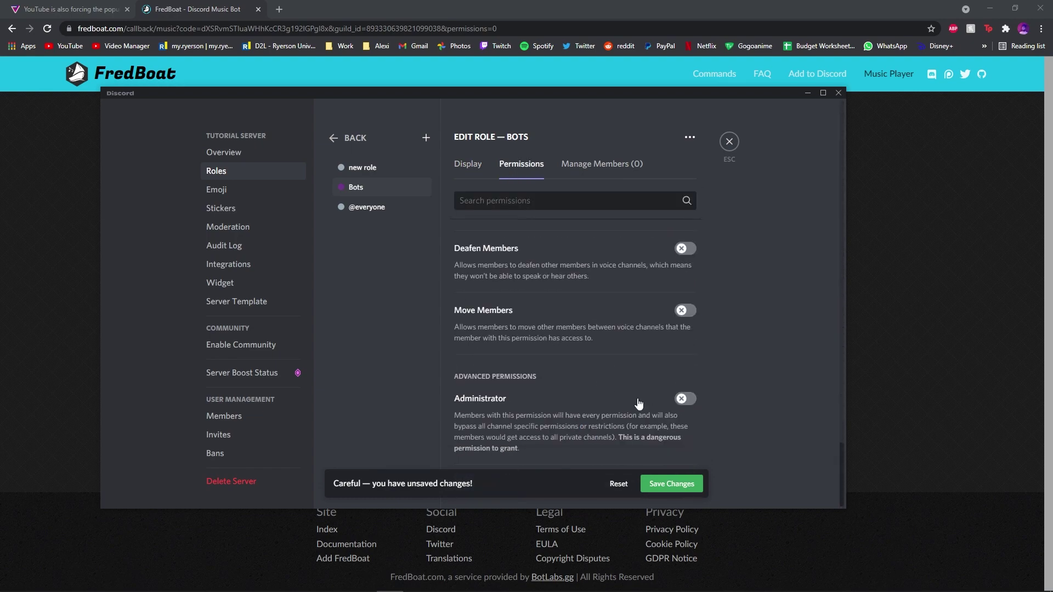
{"action": "left_click", "coordinate": [685, 399]}
{"action": "left_click", "coordinate": [672, 484]}
{"action": "left_click", "coordinate": [730, 141]}
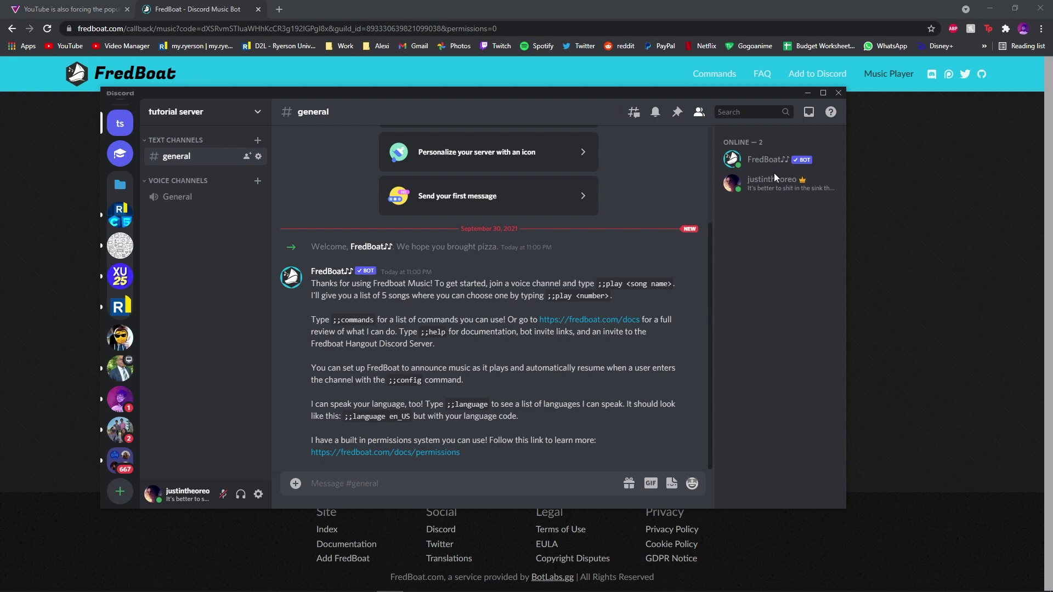
Step: Assign the Bots role to the FredBoat member in the tutorial server
{"action": "left_click", "coordinate": [255, 113]}
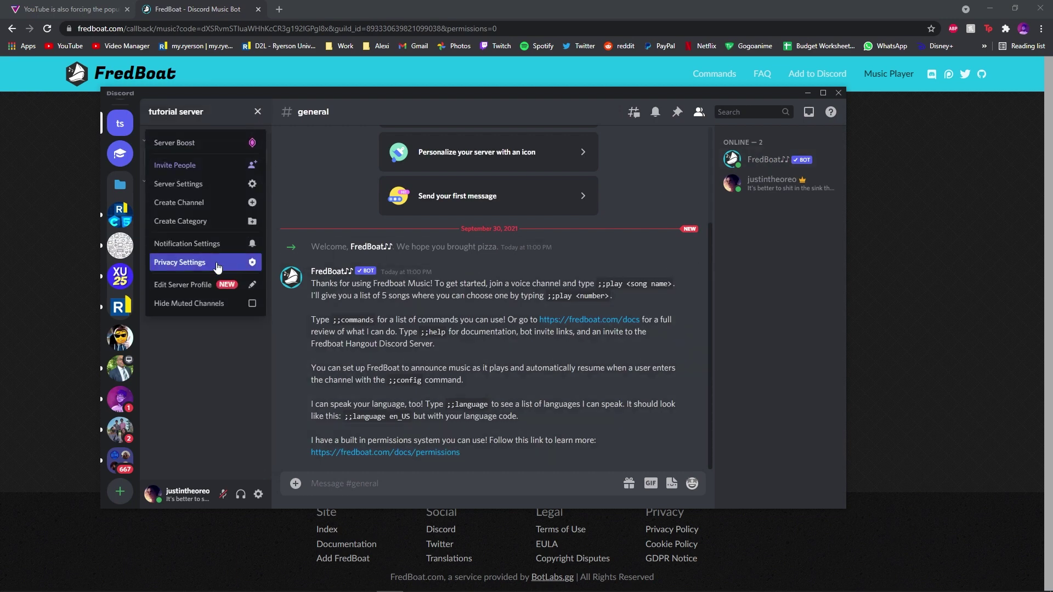
{"action": "right_click", "coordinate": [762, 164]}
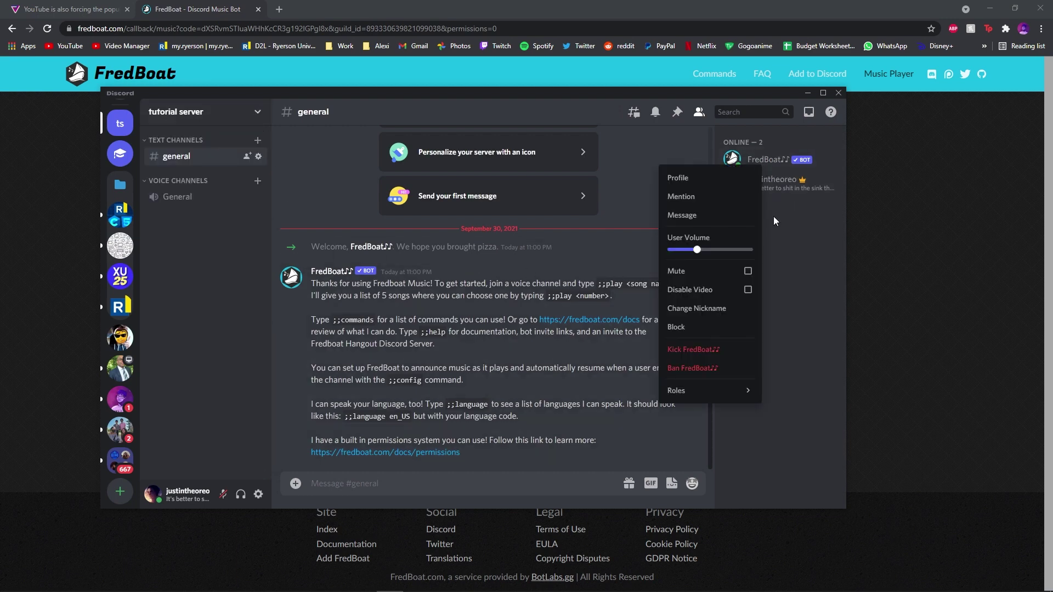
{"action": "mouse_move", "coordinate": [696, 390]}
{"action": "left_click", "coordinate": [636, 395]}
{"action": "key", "text": "Escape"}
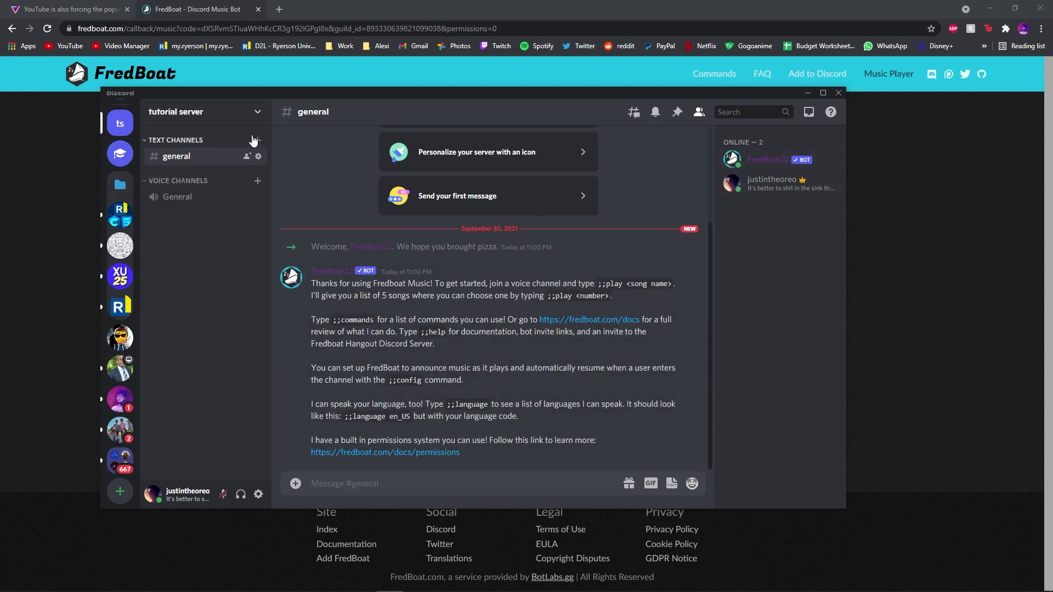
Step: Switch to the FredBoat site in the browser, open its commands documentation and look through the music commands table
{"action": "left_click", "coordinate": [162, 11]}
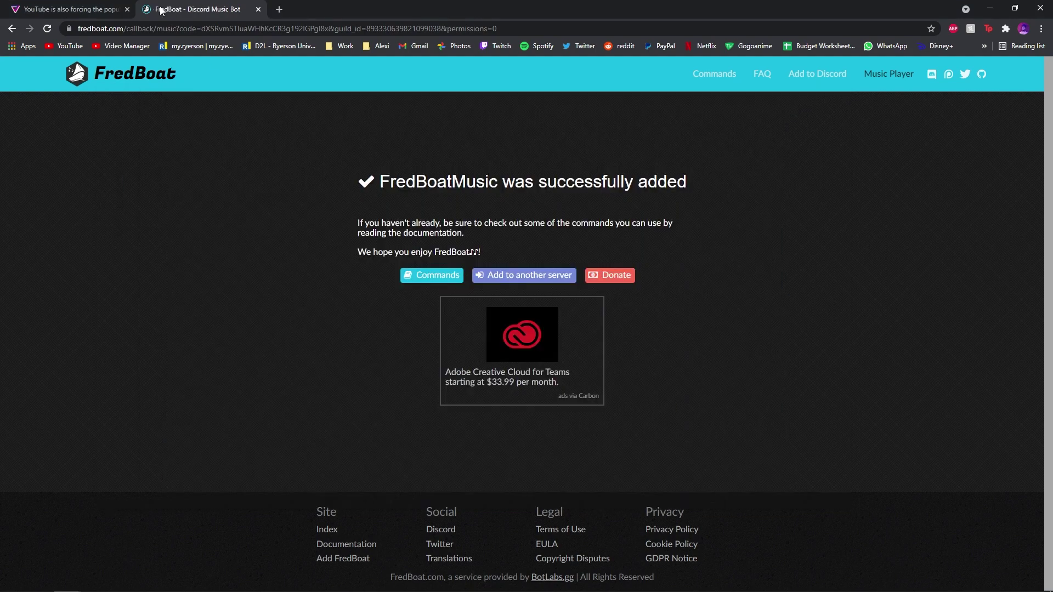
{"action": "left_click", "coordinate": [431, 275]}
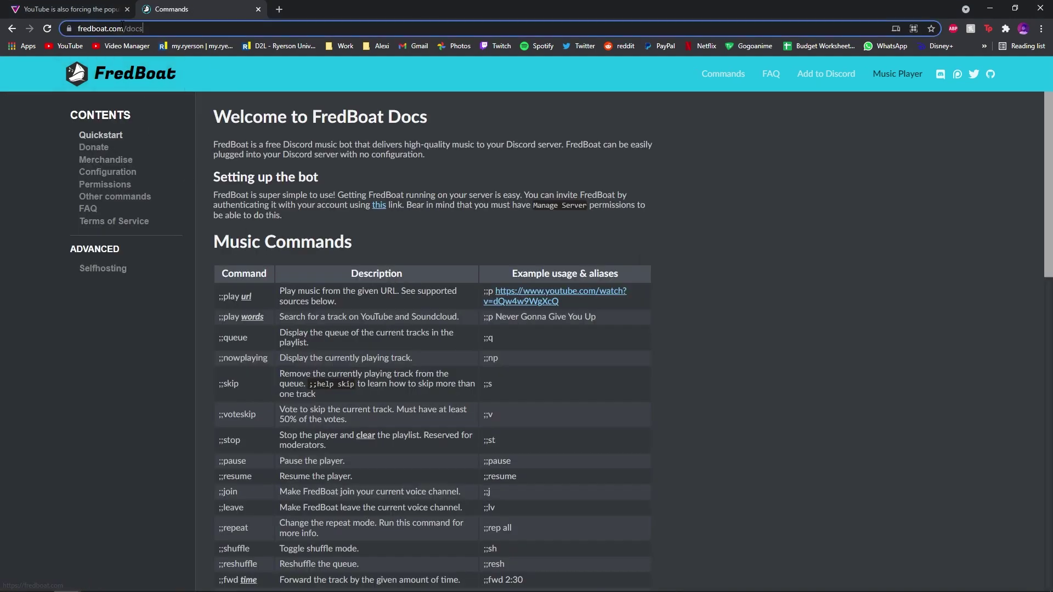
{"action": "left_click", "coordinate": [176, 31]}
{"action": "scroll", "coordinate": [439, 344], "scroll_direction": "down", "scroll_amount": 2}
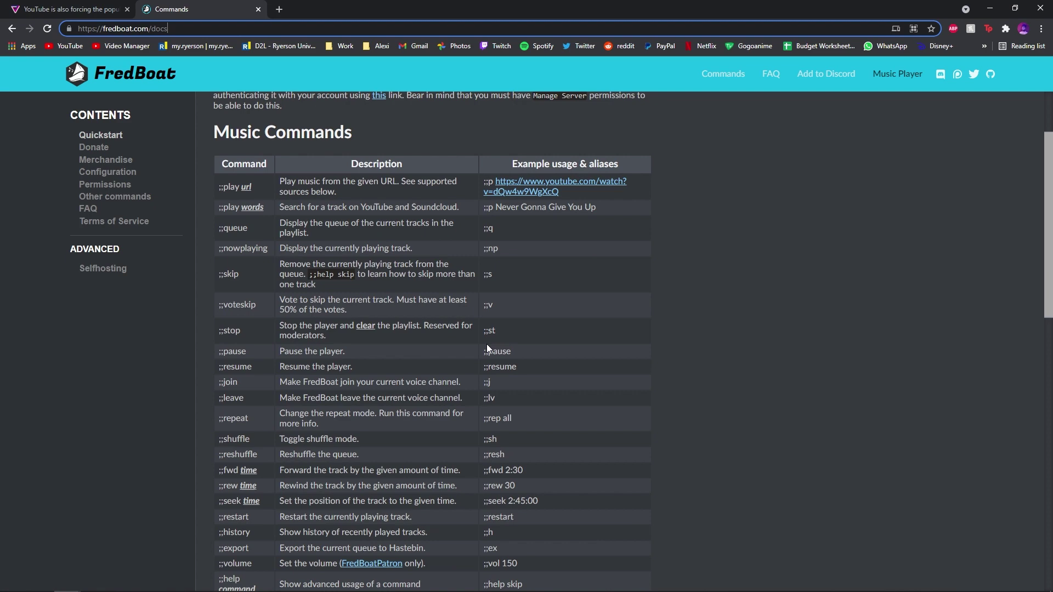
{"action": "scroll", "coordinate": [431, 297], "scroll_direction": "down", "scroll_amount": 3}
{"action": "scroll", "coordinate": [430, 297], "scroll_direction": "up", "scroll_amount": 3}
Step: Copy the address of the example YouTube link in the play url row and highlight that row's example command
{"action": "right_click", "coordinate": [518, 194]}
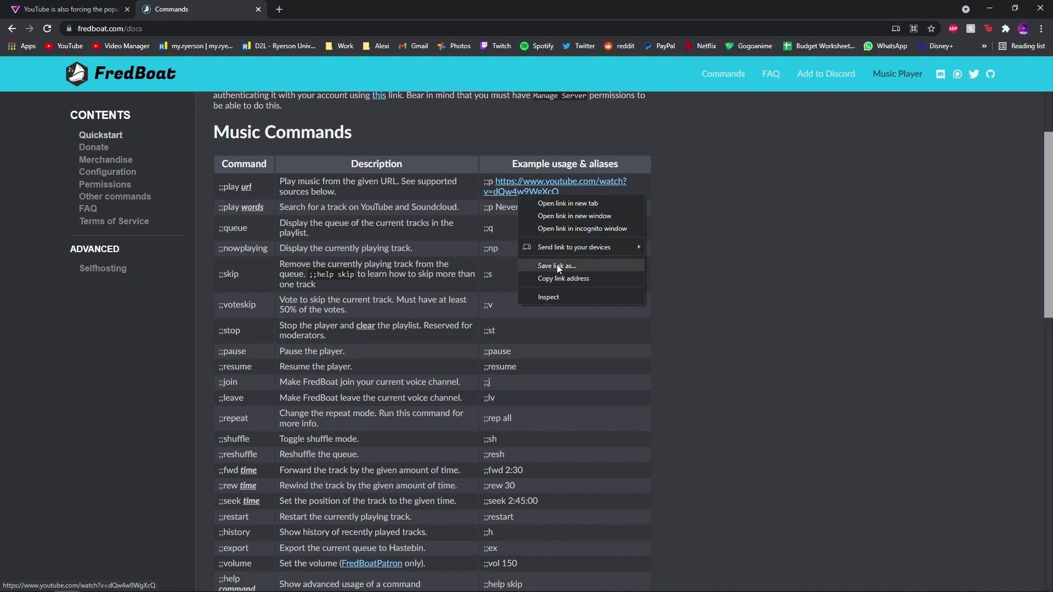
{"action": "left_click", "coordinate": [563, 277]}
{"action": "left_click_drag", "start_coordinate": [580, 190], "coordinate": [479, 179]}
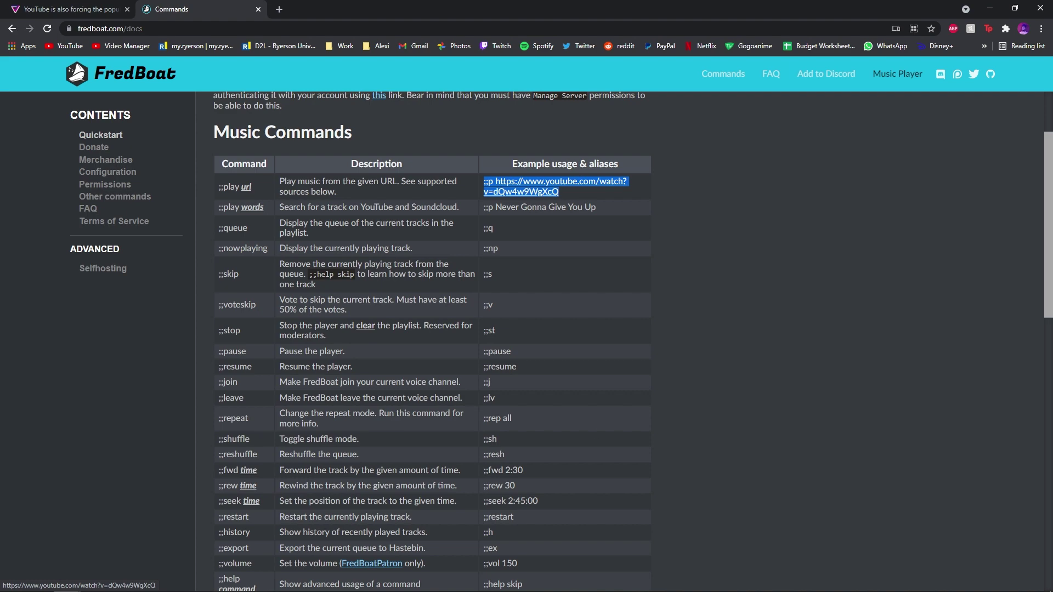
{"action": "left_click", "coordinate": [417, 582]}
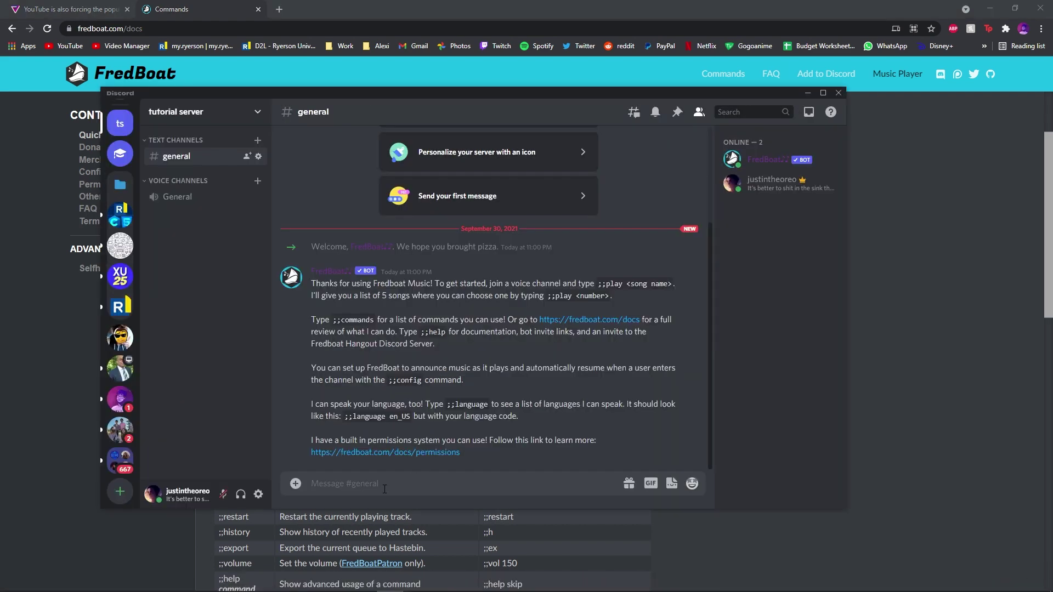
{"action": "left_click", "coordinate": [177, 196]}
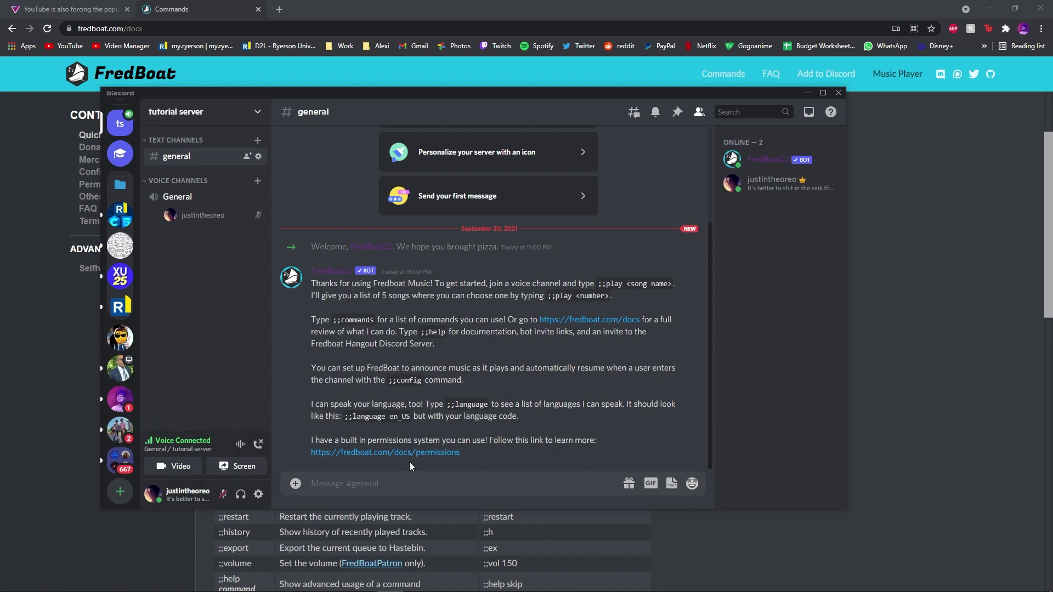
{"action": "type", "text": ";;play ;;p"}
{"action": "key", "text": "ctrl+v"}
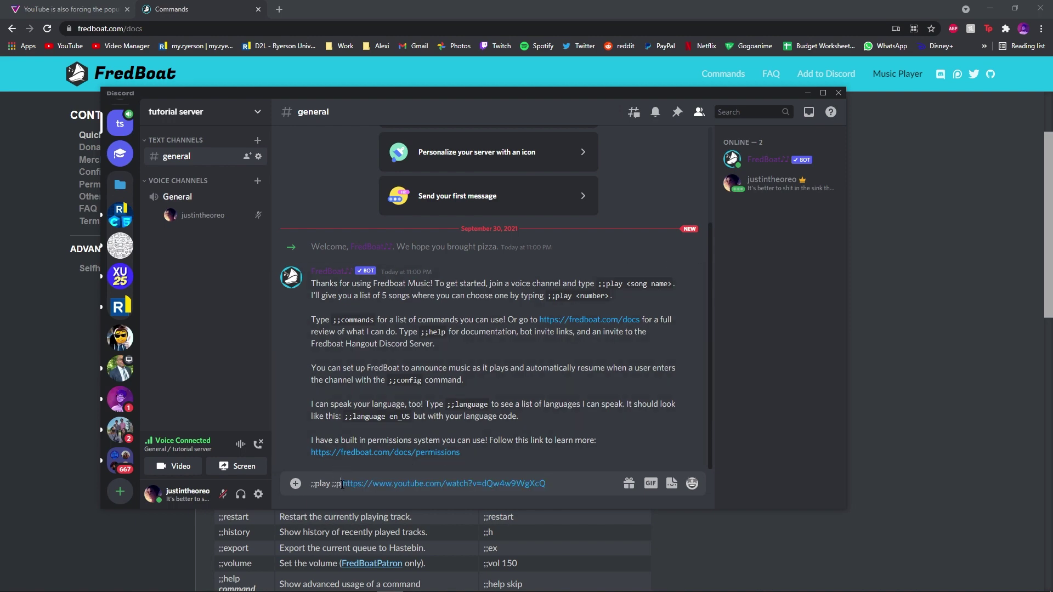
{"action": "left_click_drag", "start_coordinate": [341, 484], "coordinate": [318, 490]}
{"action": "key", "text": "BackSpace"}
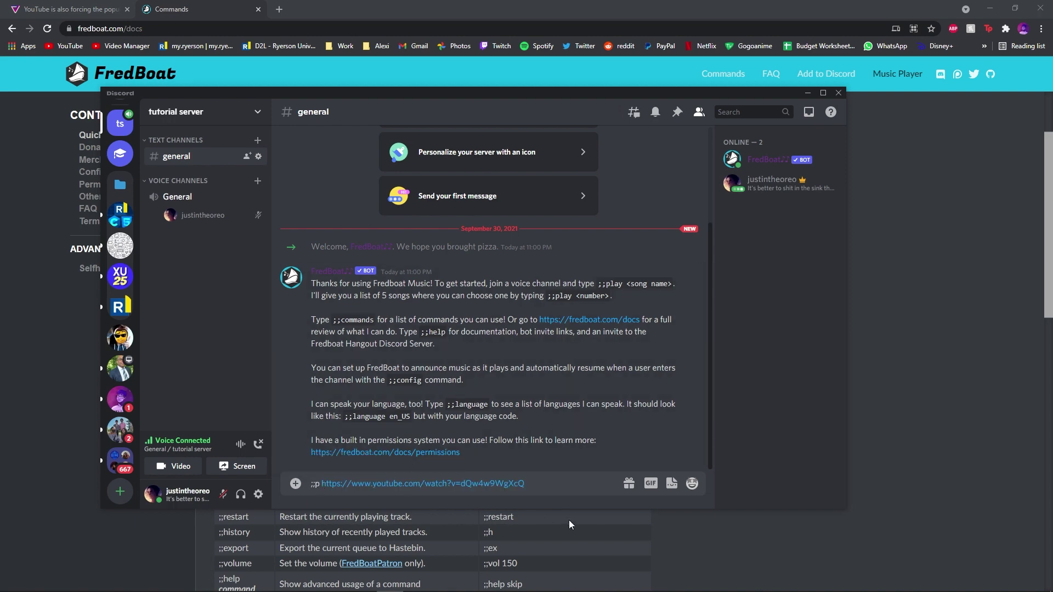
{"action": "left_click", "coordinate": [535, 482]}
{"action": "key", "text": "Return"}
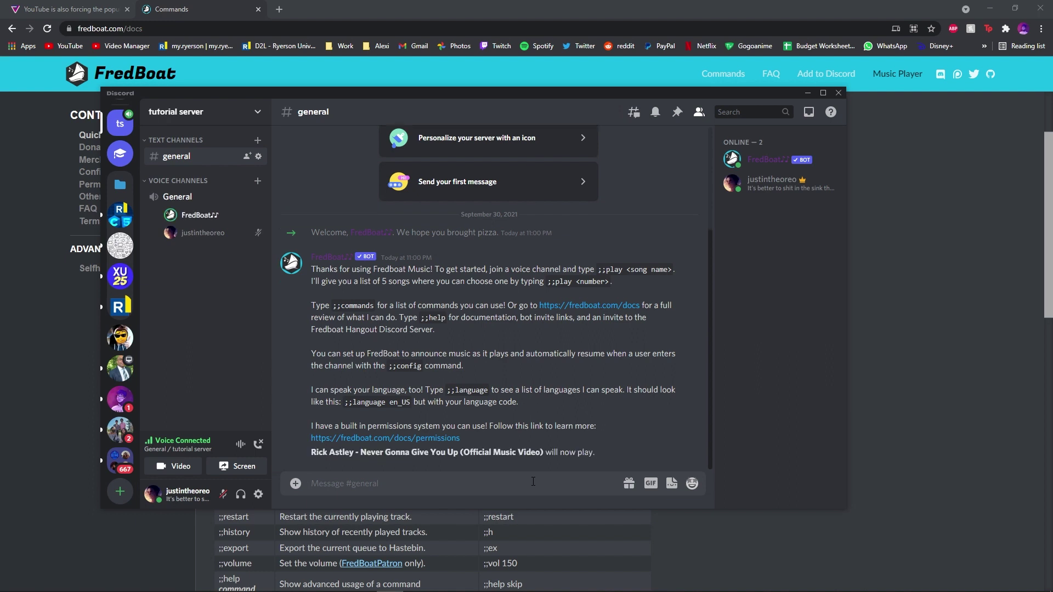
Step: Lower FredBoat's user volume in the General voice channel and disconnect the bot from the channel
{"action": "right_click", "coordinate": [201, 215]}
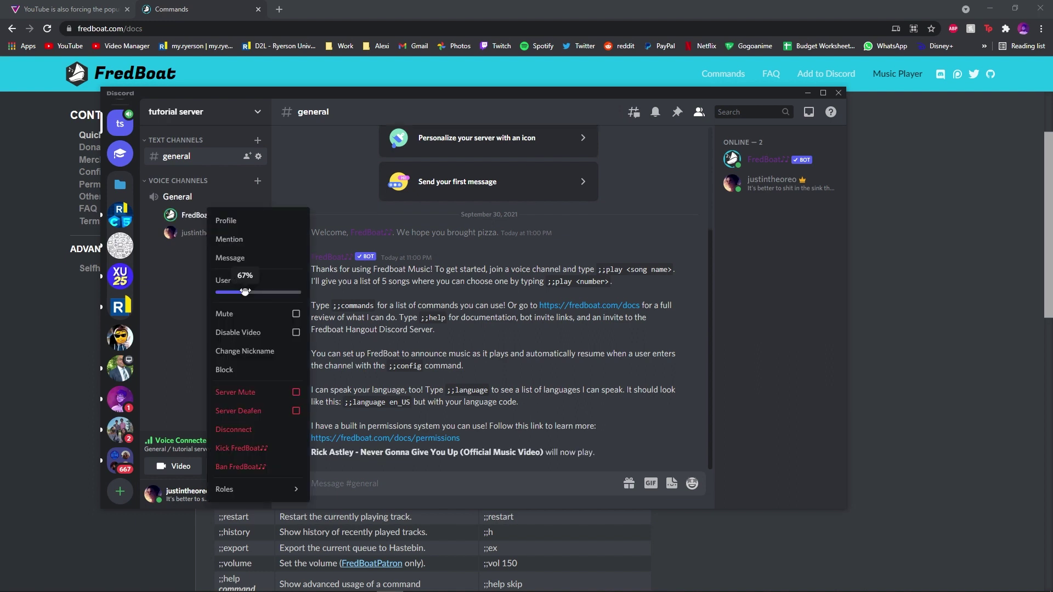
{"action": "left_click", "coordinate": [152, 304]}
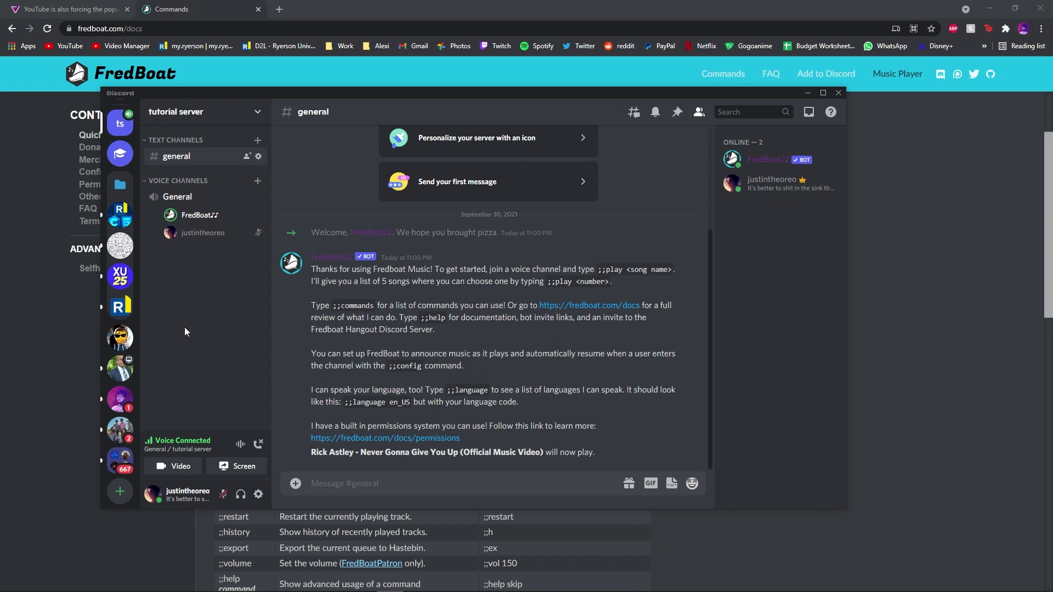
{"action": "right_click", "coordinate": [211, 215]}
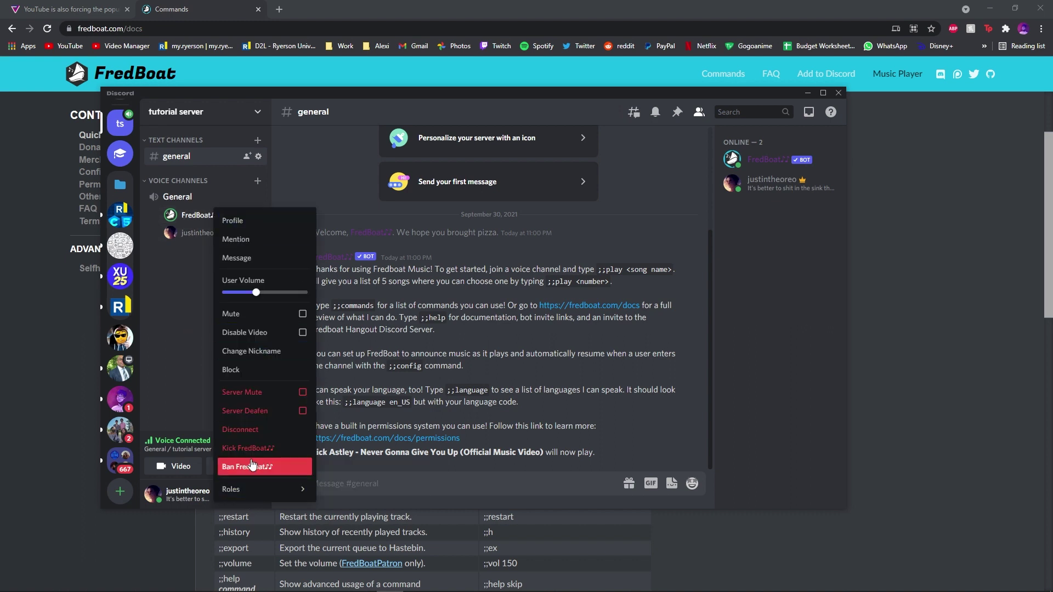
{"action": "left_click", "coordinate": [241, 429]}
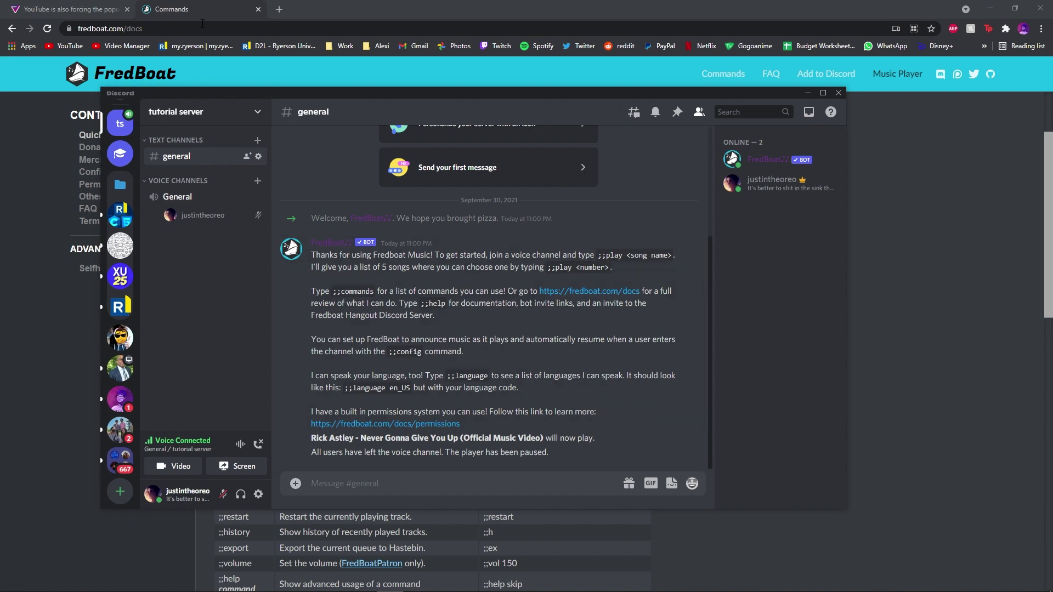
Step: Switch back to the FredBoat documentation in the browser and open its Donate page
{"action": "key", "text": "alt+Tab"}
{"action": "scroll", "coordinate": [367, 329], "scroll_direction": "up", "scroll_amount": 3}
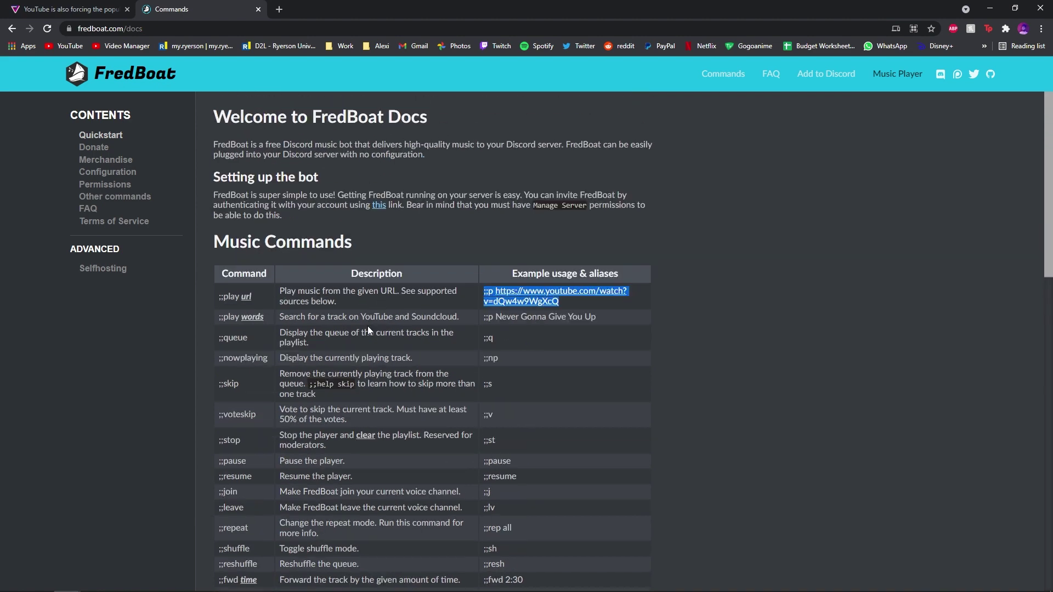
{"action": "left_click", "coordinate": [98, 149]}
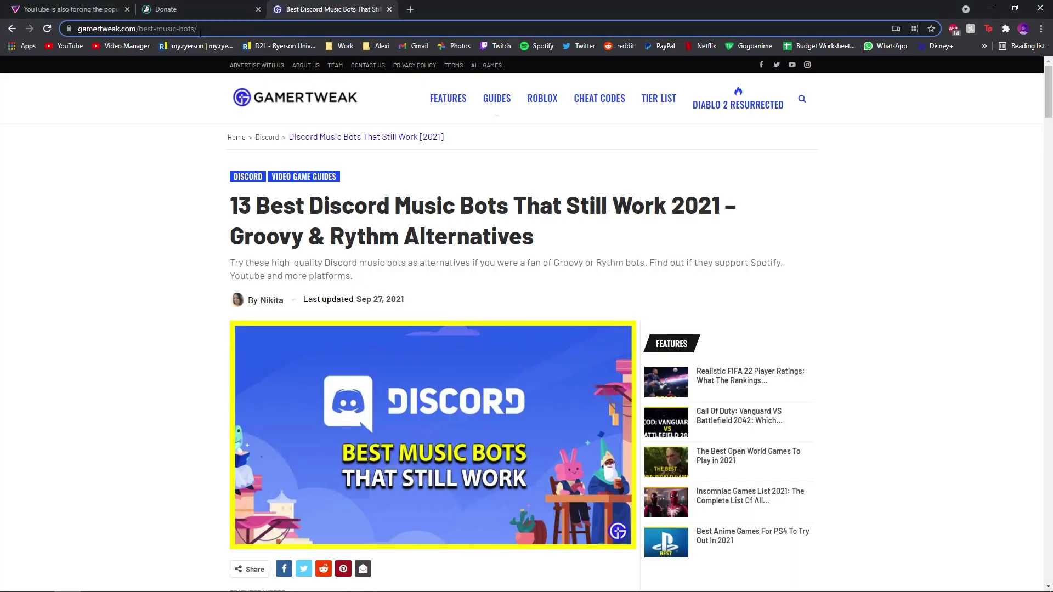
Step: Examine the headline, update date and table of contents of the Gamertweak article on the best Discord music bots that still work
{"action": "mouse_move", "coordinate": [496, 102]}
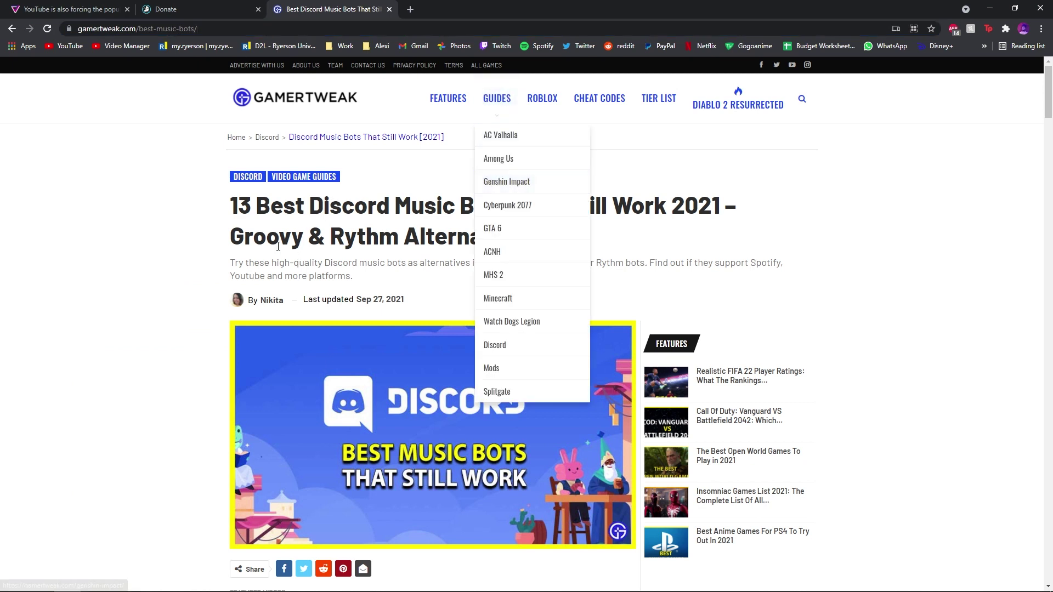
{"action": "left_click_drag", "start_coordinate": [230, 206], "coordinate": [580, 238]}
{"action": "left_click", "coordinate": [580, 238]}
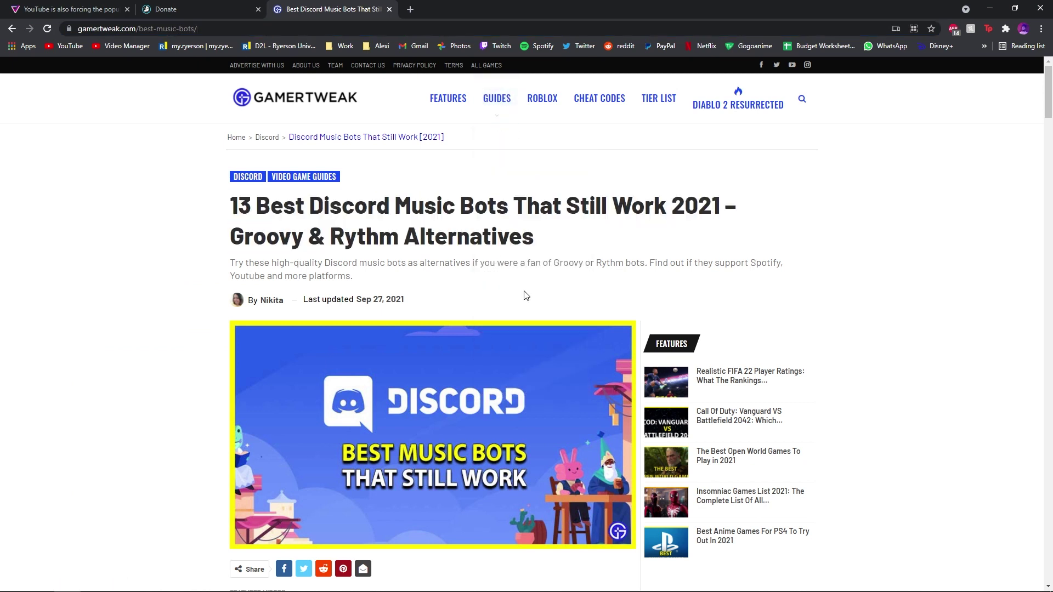
{"action": "left_click_drag", "start_coordinate": [408, 237], "coordinate": [252, 237]}
{"action": "left_click", "coordinate": [346, 242]}
{"action": "left_click_drag", "start_coordinate": [411, 299], "coordinate": [366, 299]}
{"action": "scroll", "coordinate": [432, 302], "scroll_direction": "down", "scroll_amount": 2}
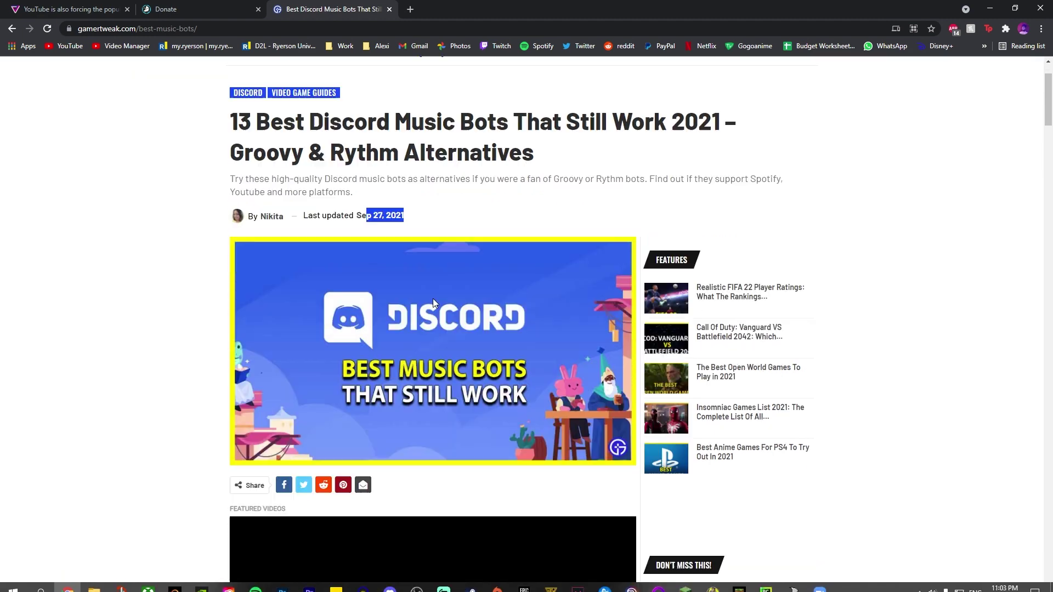
{"action": "scroll", "coordinate": [432, 302], "scroll_direction": "down", "scroll_amount": 3}
{"action": "scroll", "coordinate": [340, 243], "scroll_direction": "up", "scroll_amount": 5}
{"action": "left_click", "coordinate": [138, 259]}
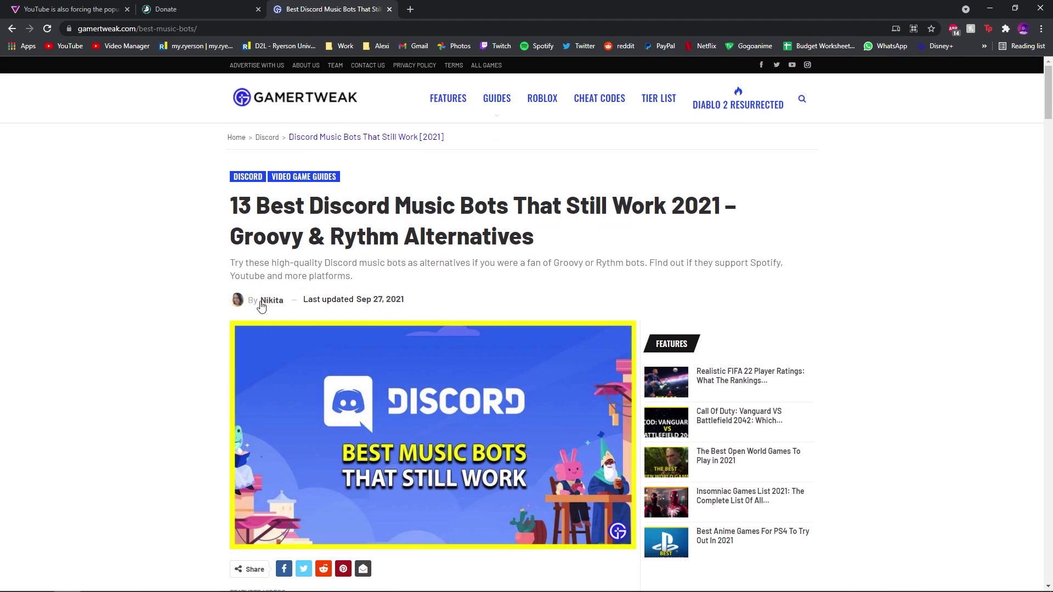
{"action": "scroll", "coordinate": [274, 335], "scroll_direction": "down", "scroll_amount": 12}
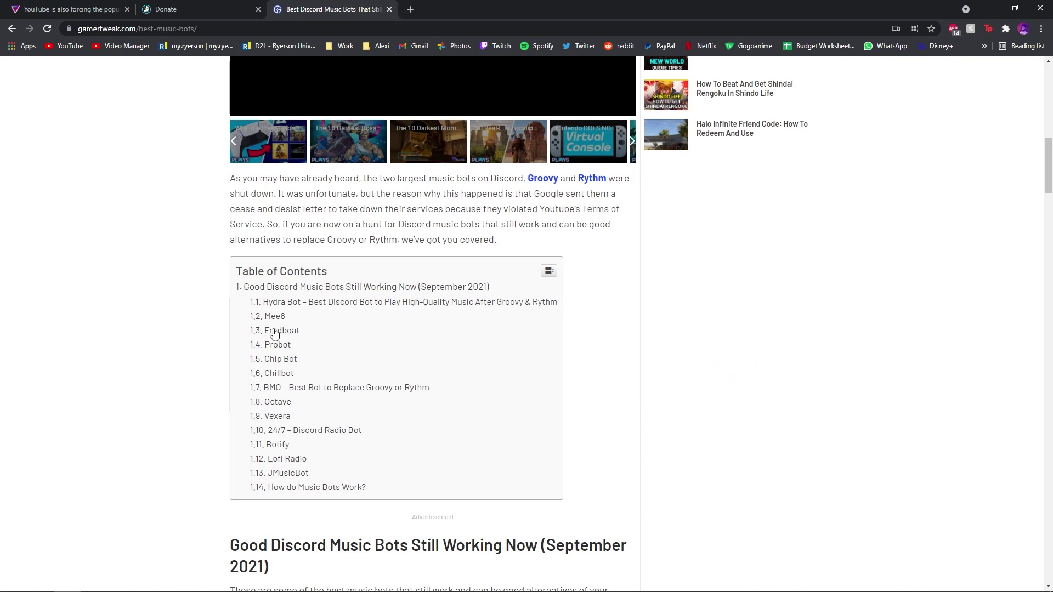
Step: Go to the article's Hydra Bot entry and read its description, including the Premium features
{"action": "left_click", "coordinate": [316, 302]}
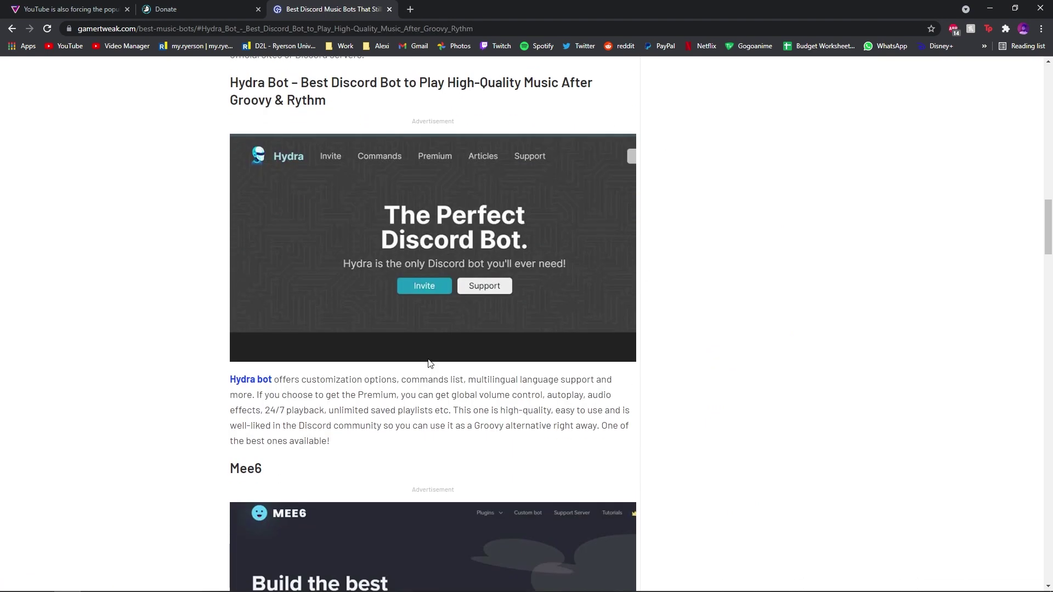
{"action": "left_click_drag", "start_coordinate": [340, 395], "coordinate": [512, 410]}
{"action": "left_click", "coordinate": [495, 474]}
{"action": "left_click_drag", "start_coordinate": [335, 421], "coordinate": [482, 436]}
{"action": "left_click_drag", "start_coordinate": [269, 470], "coordinate": [450, 410]}
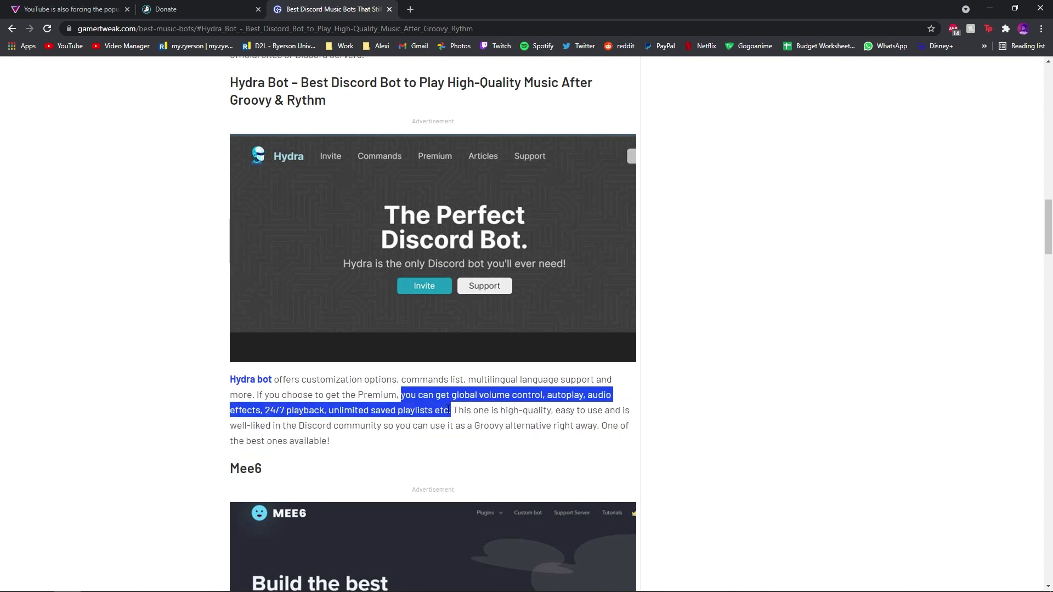
{"action": "left_click", "coordinate": [448, 410]}
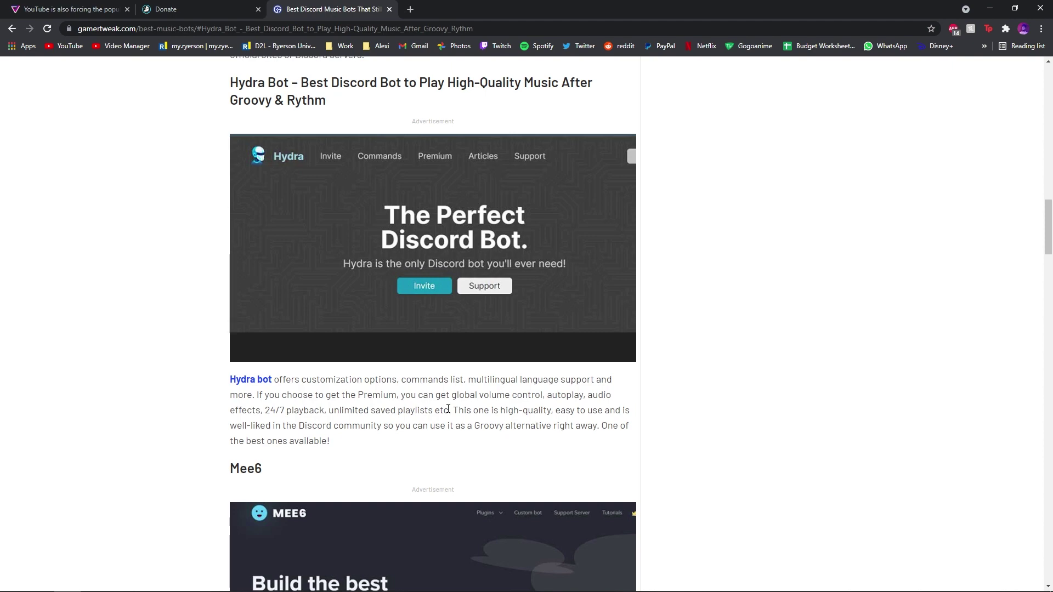
Step: Compare the article's Hydra Bot, Mee6 and Fredboat entries and return to the open FredBoat donation page
{"action": "scroll", "coordinate": [448, 409], "scroll_direction": "down", "scroll_amount": 5}
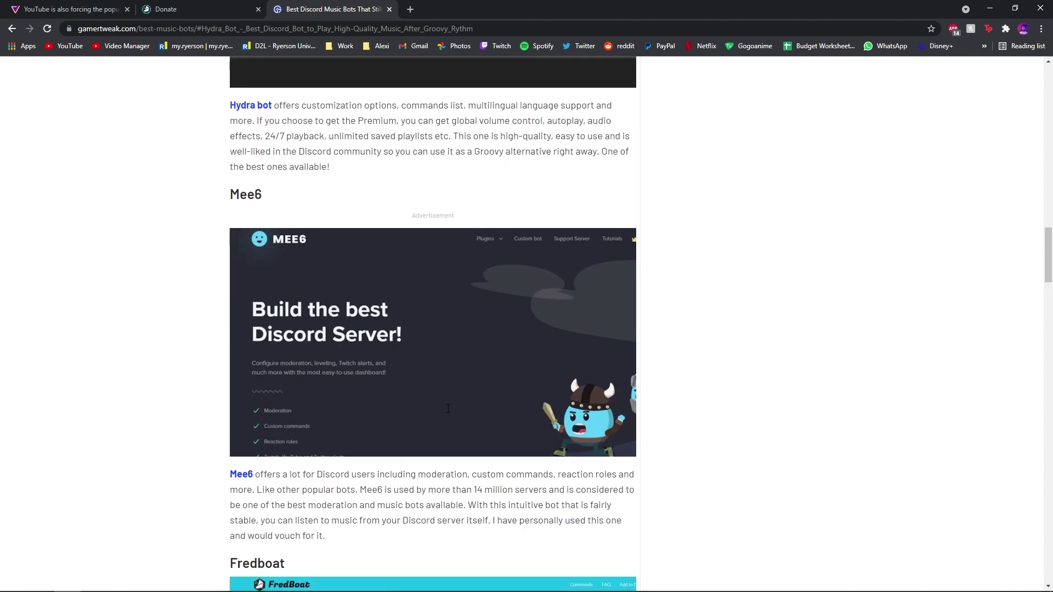
{"action": "scroll", "coordinate": [431, 407], "scroll_direction": "up", "scroll_amount": 7}
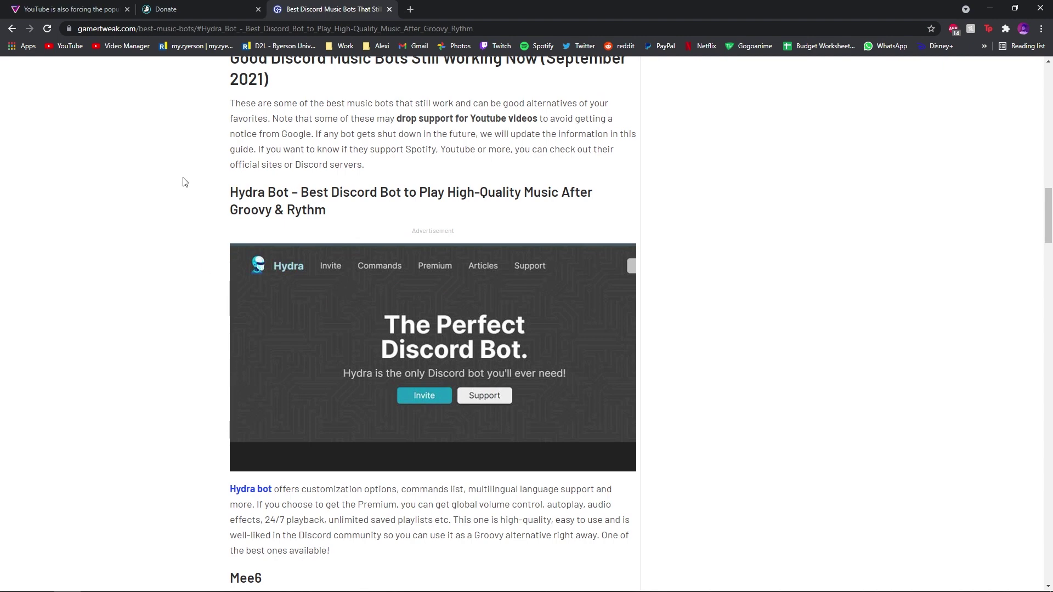
{"action": "left_click_drag", "start_coordinate": [208, 192], "coordinate": [336, 221]}
{"action": "left_click", "coordinate": [336, 221]}
{"action": "scroll", "coordinate": [411, 296], "scroll_direction": "down", "scroll_amount": 9}
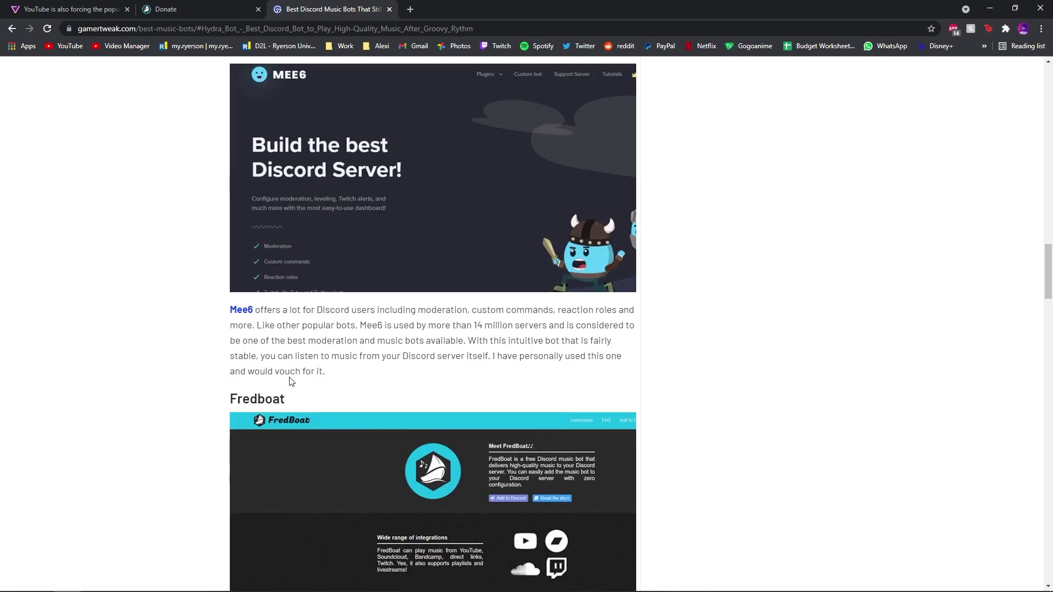
{"action": "scroll", "coordinate": [289, 378], "scroll_direction": "up", "scroll_amount": 3}
{"action": "left_click_drag", "start_coordinate": [222, 192], "coordinate": [539, 523]}
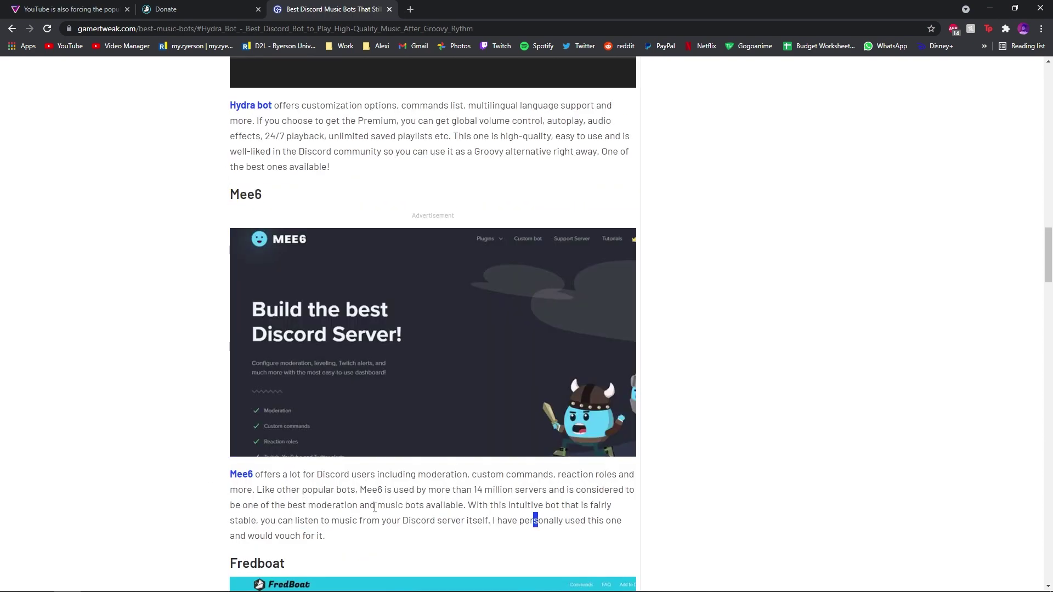
{"action": "scroll", "coordinate": [181, 216], "scroll_direction": "down", "scroll_amount": 8}
{"action": "scroll", "coordinate": [472, 267], "scroll_direction": "up", "scroll_amount": 14}
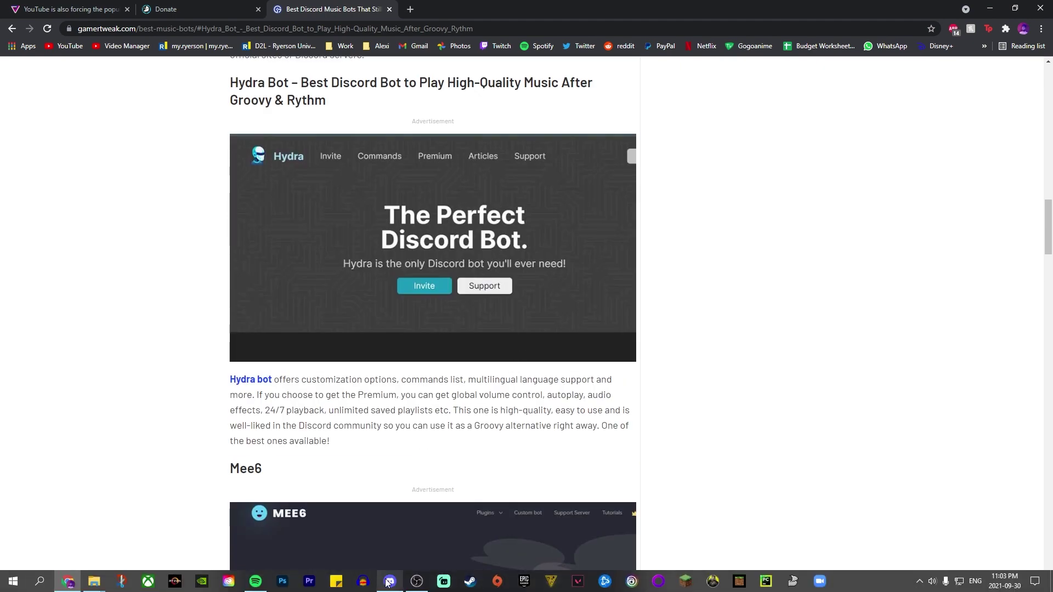
{"action": "mouse_move", "coordinate": [398, 578]}
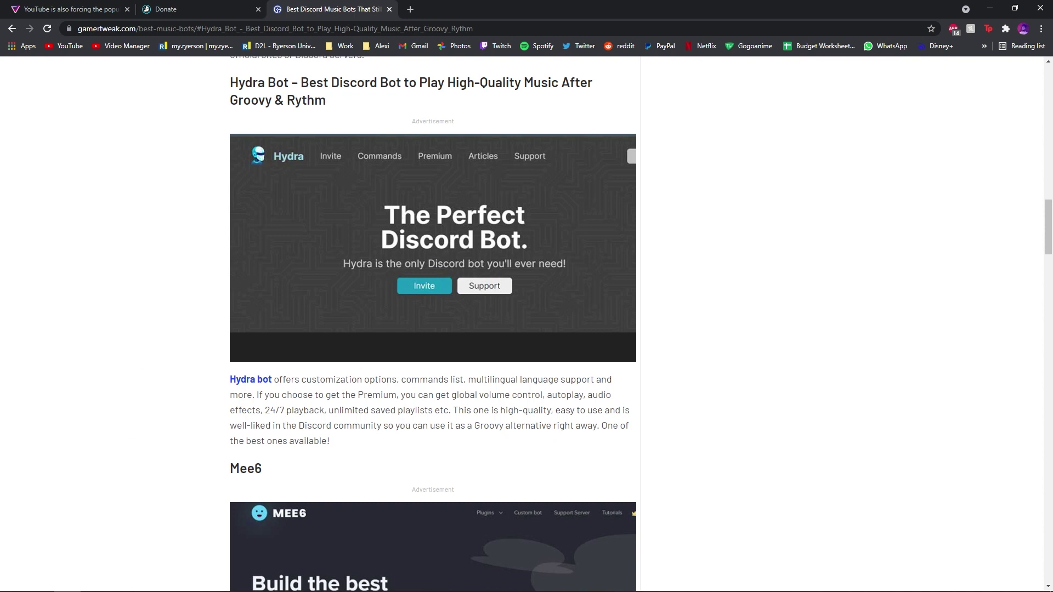
{"action": "left_click", "coordinate": [164, 9]}
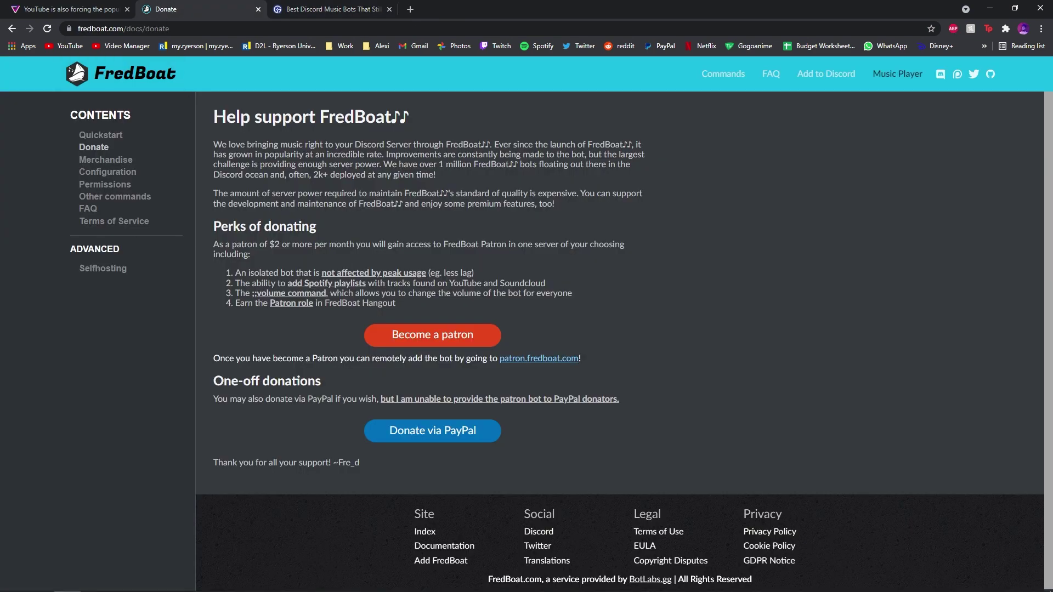